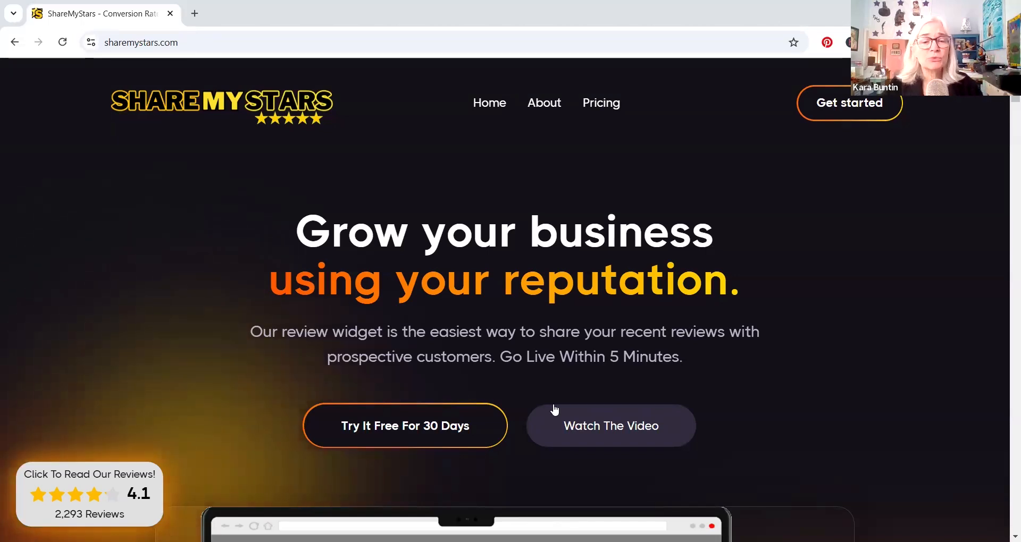
- Look through the ShareMyStars landing page, from the widget preview and supported platforms down to the feature cards
{"action": "scroll", "coordinate": [713, 404], "scroll_direction": "down", "scroll_amount": 1}
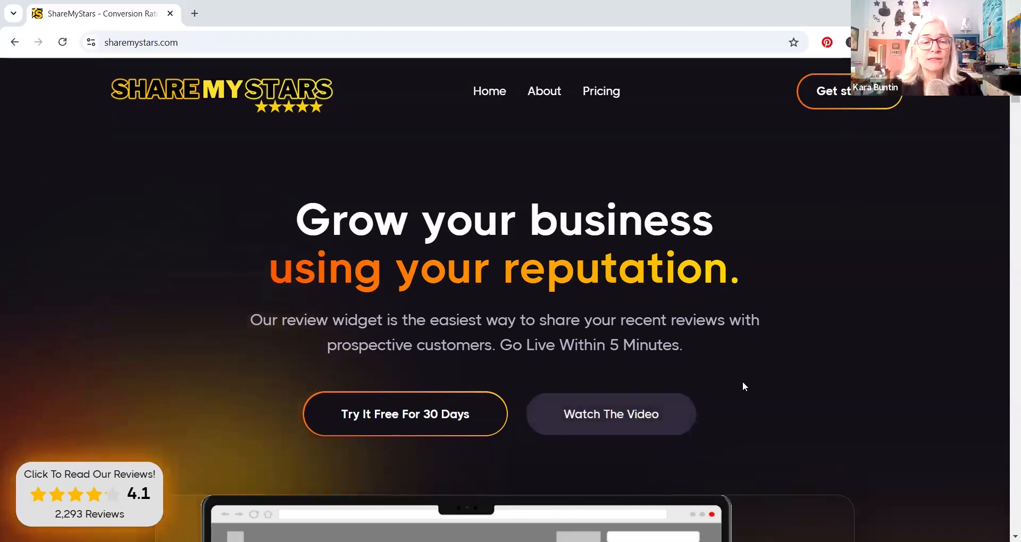
{"action": "scroll", "coordinate": [745, 380], "scroll_direction": "down", "scroll_amount": 1}
{"action": "scroll", "coordinate": [767, 358], "scroll_direction": "down", "scroll_amount": 4}
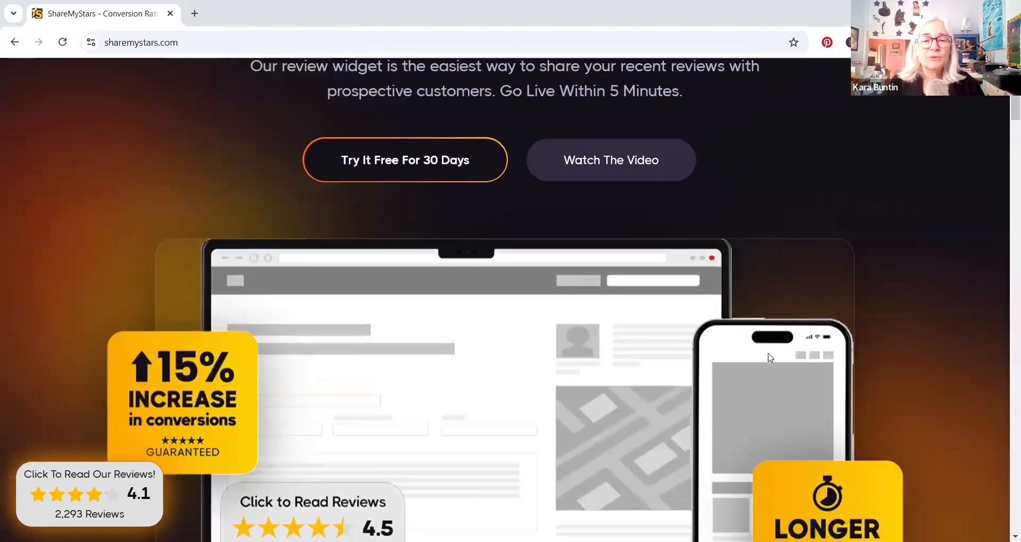
{"action": "scroll", "coordinate": [753, 365], "scroll_direction": "down", "scroll_amount": 1}
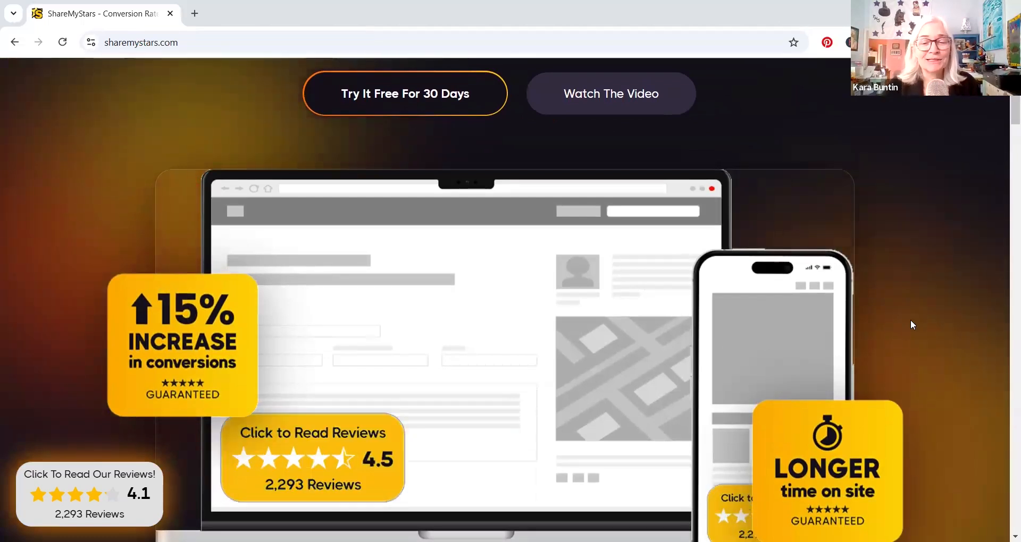
{"action": "scroll", "coordinate": [910, 320], "scroll_direction": "down", "scroll_amount": 3}
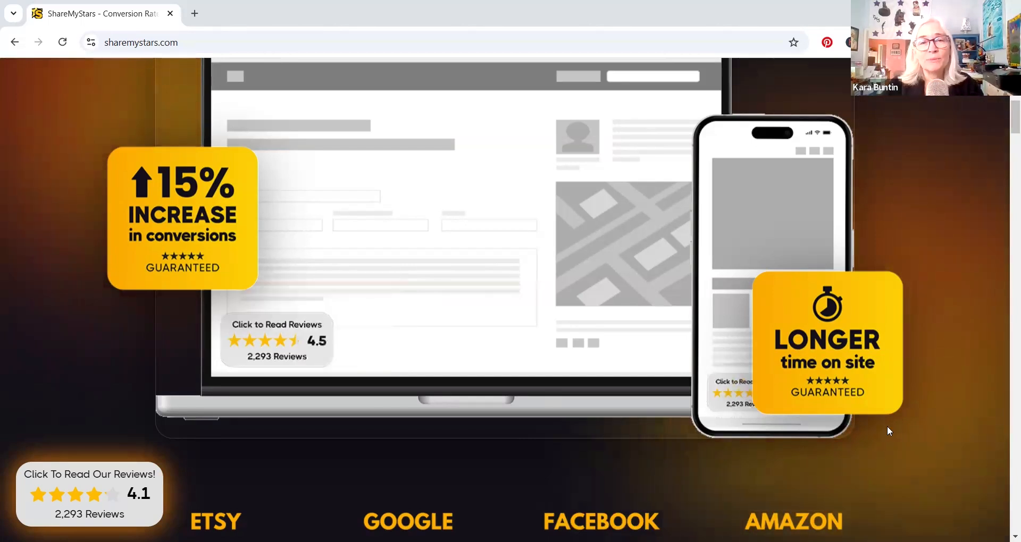
{"action": "scroll", "coordinate": [891, 429], "scroll_direction": "down", "scroll_amount": 2}
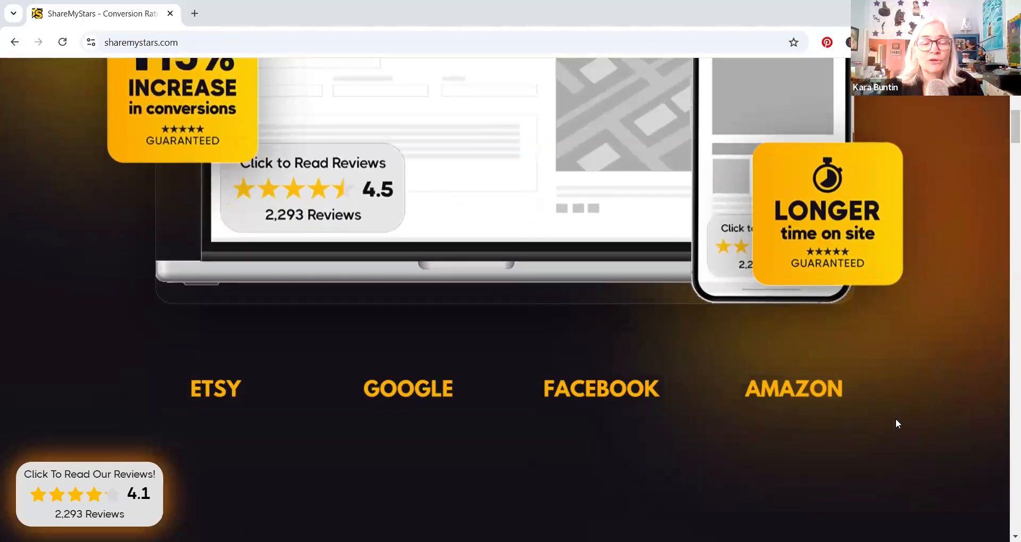
{"action": "scroll", "coordinate": [895, 420], "scroll_direction": "down", "scroll_amount": 5}
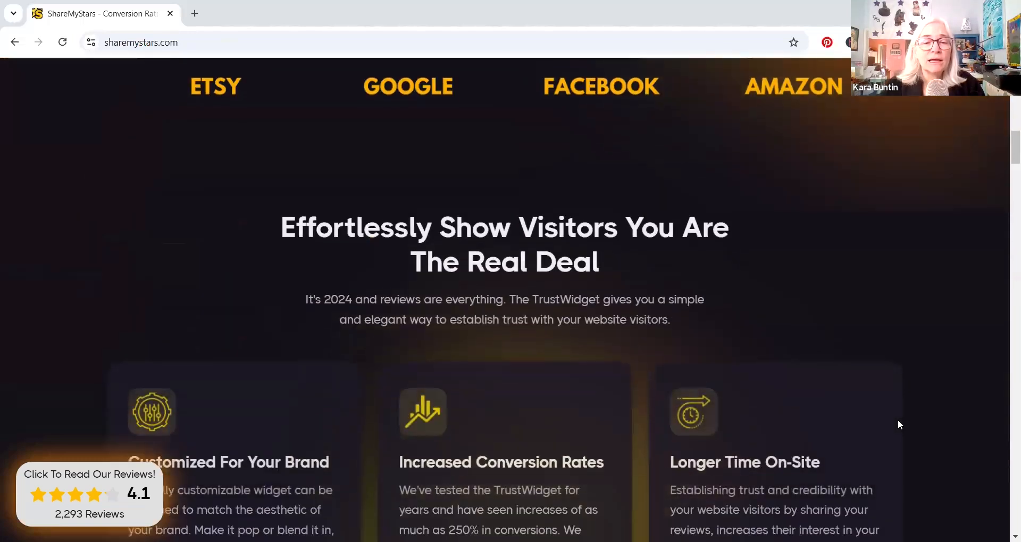
{"action": "scroll", "coordinate": [898, 421], "scroll_direction": "down", "scroll_amount": 7}
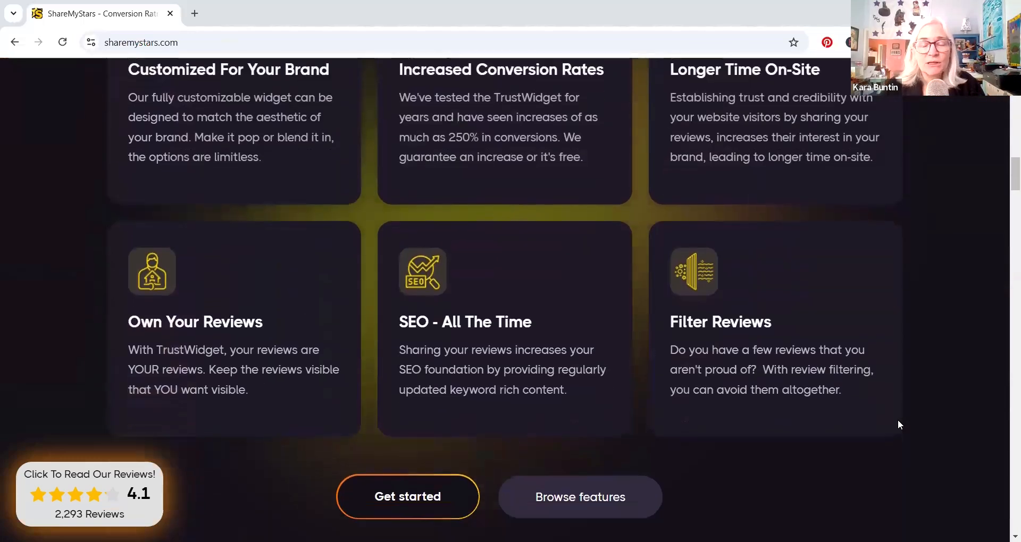
{"action": "scroll", "coordinate": [898, 419], "scroll_direction": "down", "scroll_amount": 2}
{"action": "scroll", "coordinate": [658, 326], "scroll_direction": "down", "scroll_amount": 1}
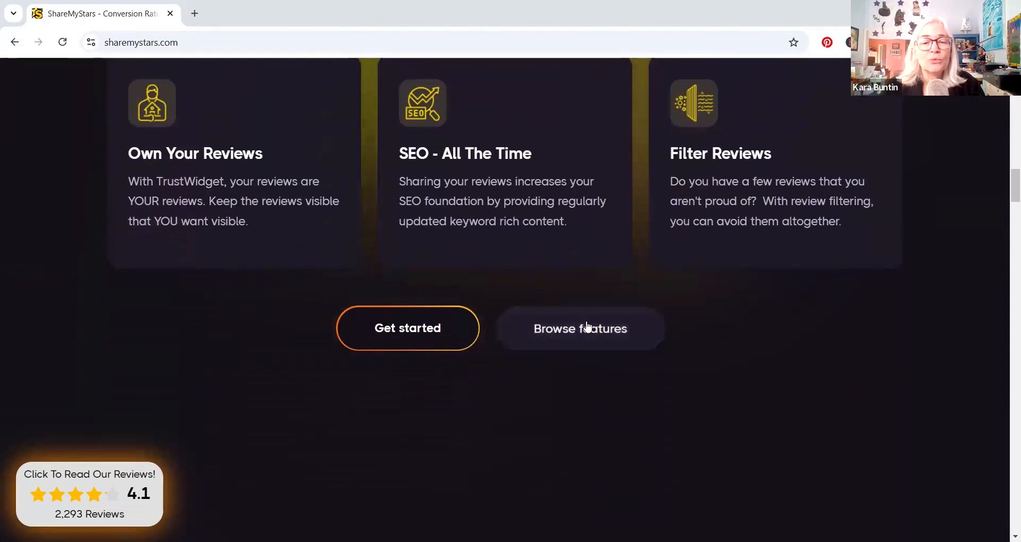
- Get started in the ShareMyStars app, build a new TrustWidget and connect the Etsy shop to it
{"action": "left_click", "coordinate": [418, 330]}
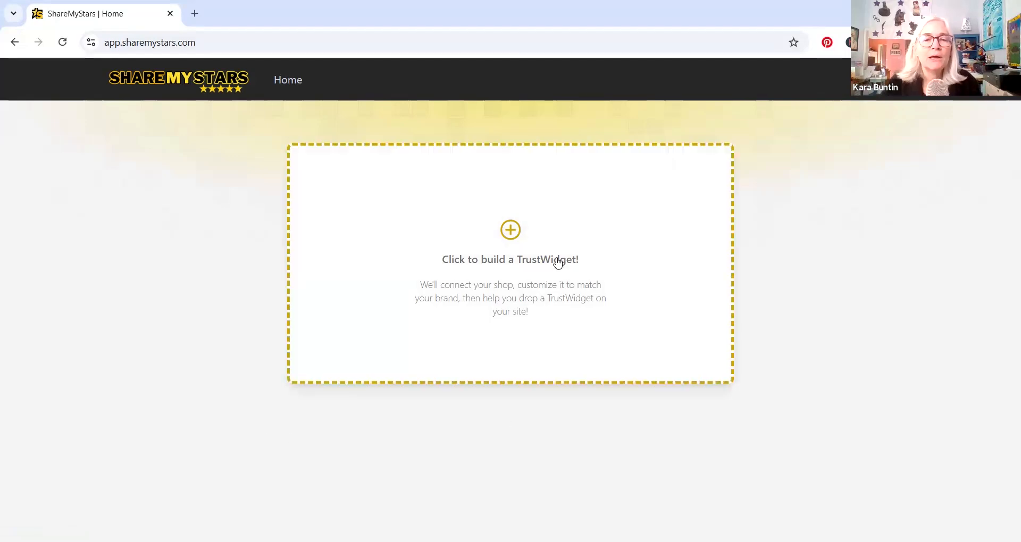
{"action": "left_click", "coordinate": [511, 234]}
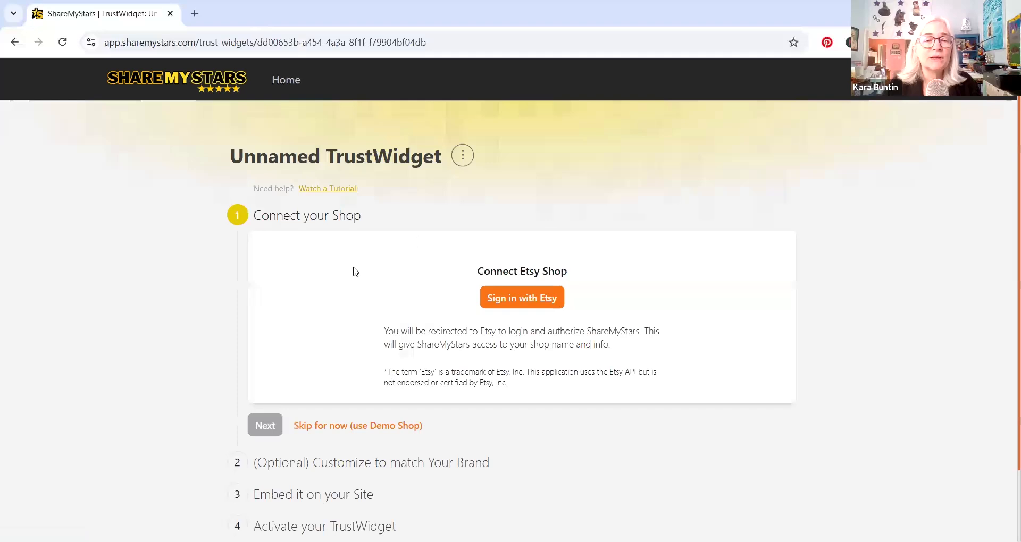
{"action": "left_click", "coordinate": [524, 305]}
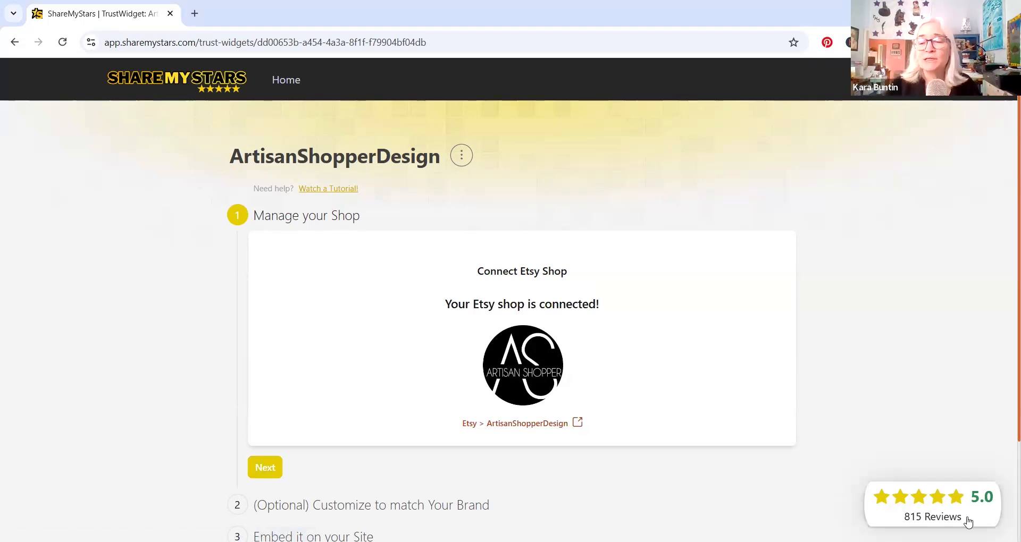
- Go to the TrustWidget's brand customization section and set its review filter to 4+ stars
{"action": "scroll", "coordinate": [747, 468], "scroll_direction": "down", "scroll_amount": 2}
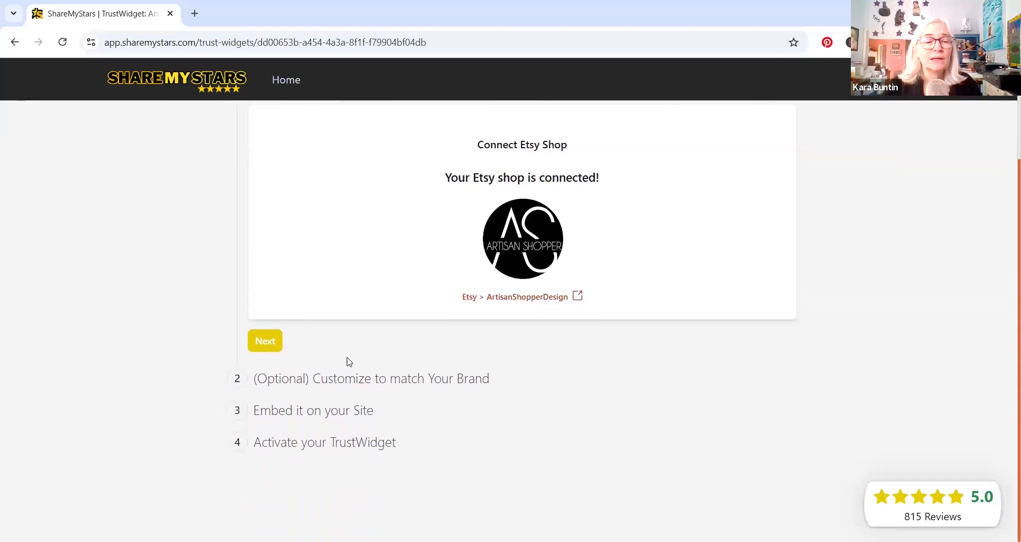
{"action": "left_click", "coordinate": [287, 381]}
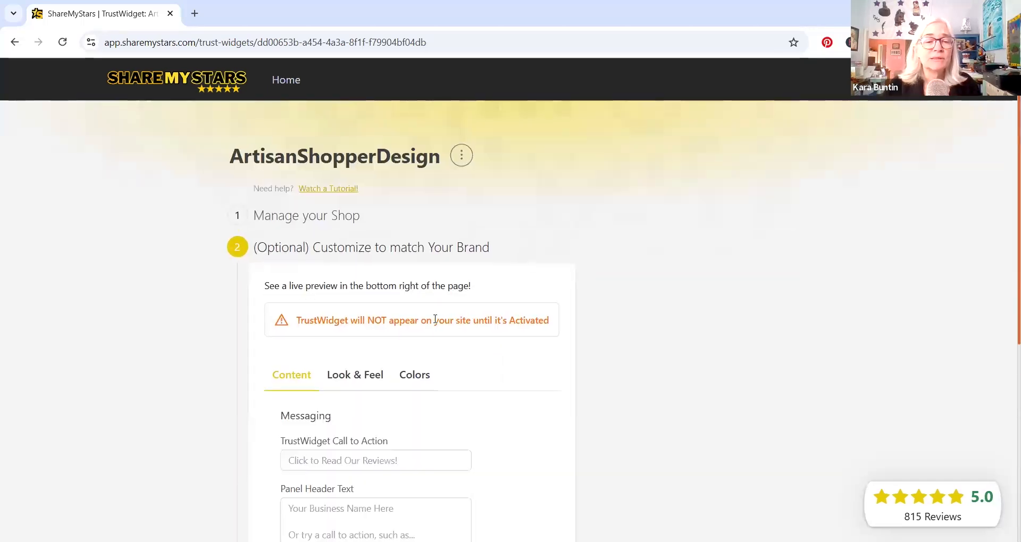
{"action": "scroll", "coordinate": [513, 345], "scroll_direction": "down", "scroll_amount": 2}
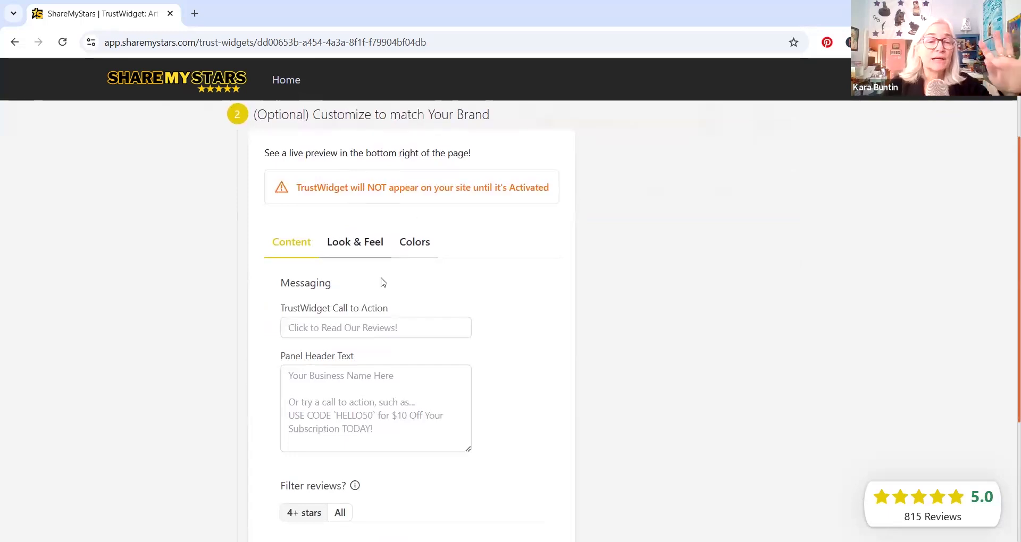
{"action": "scroll", "coordinate": [410, 276], "scroll_direction": "down", "scroll_amount": 2}
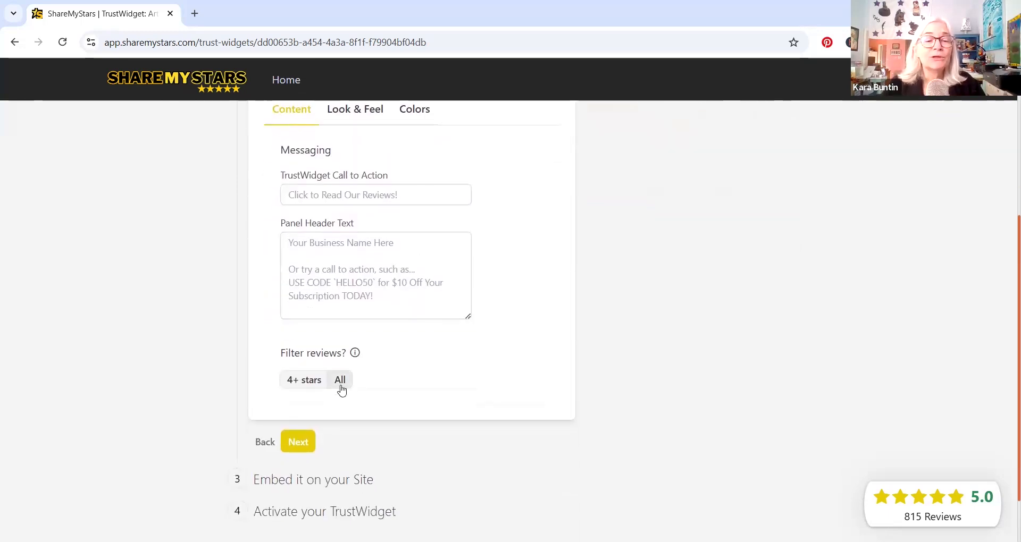
{"action": "left_click", "coordinate": [341, 382]}
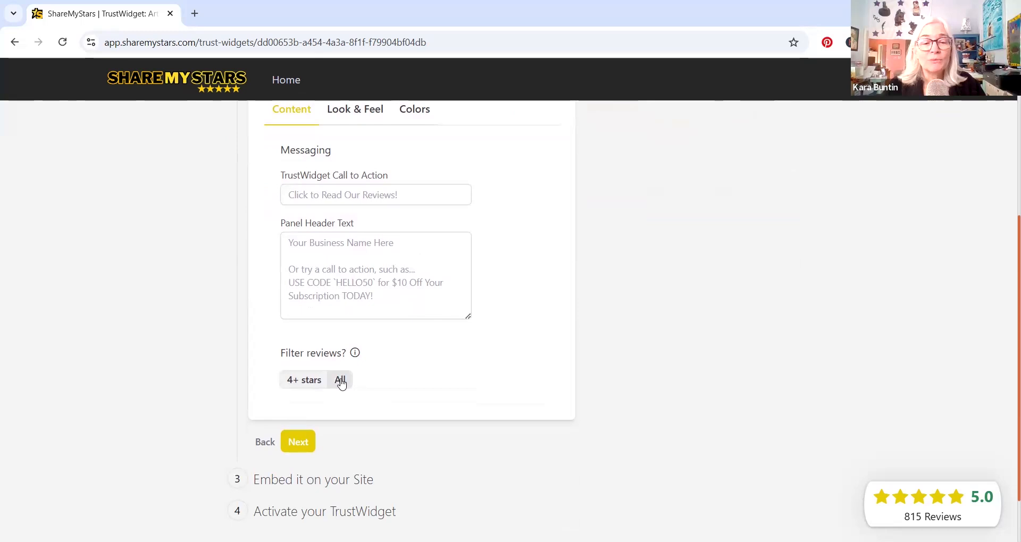
{"action": "left_click", "coordinate": [306, 381]}
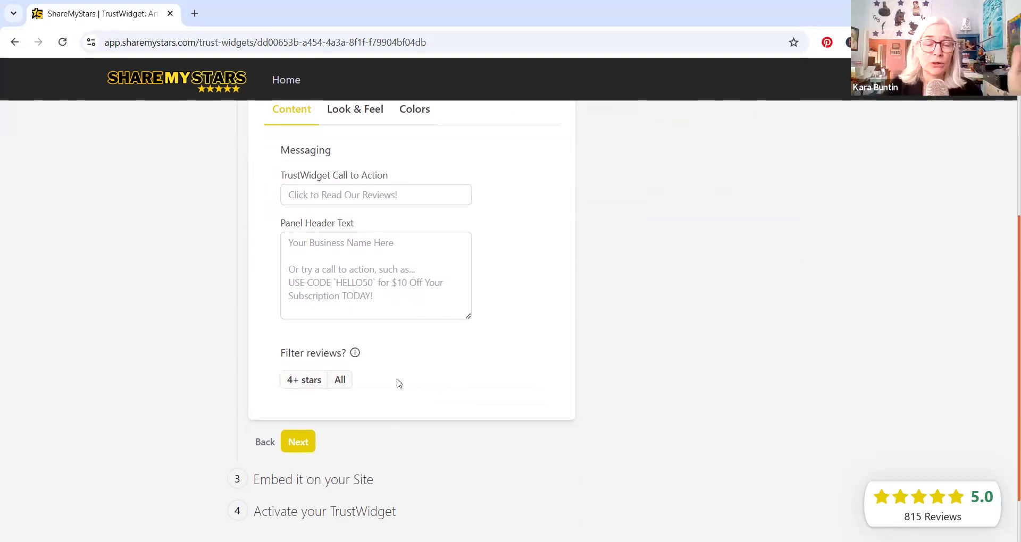
{"action": "scroll", "coordinate": [434, 427], "scroll_direction": "down", "scroll_amount": 2}
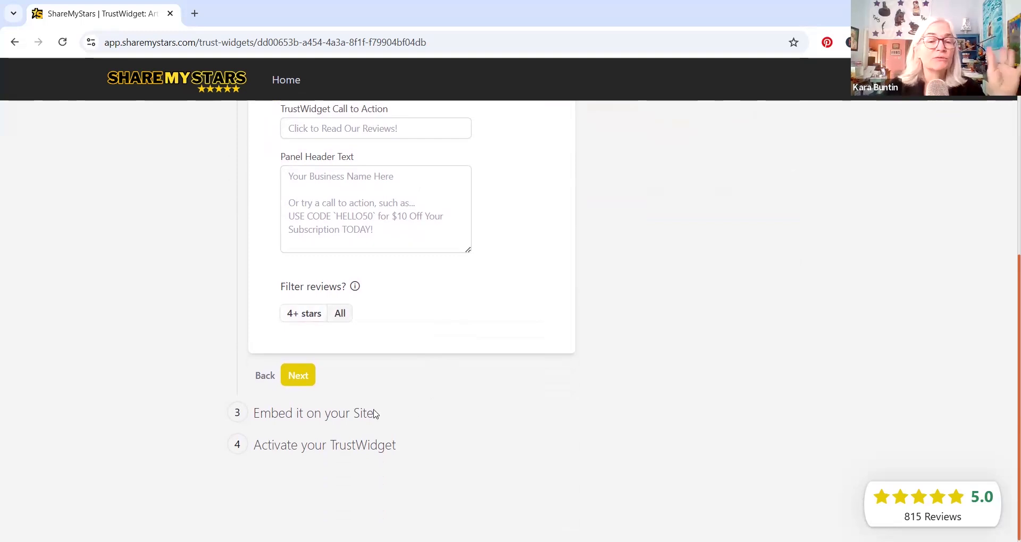
{"action": "left_click", "coordinate": [297, 378]}
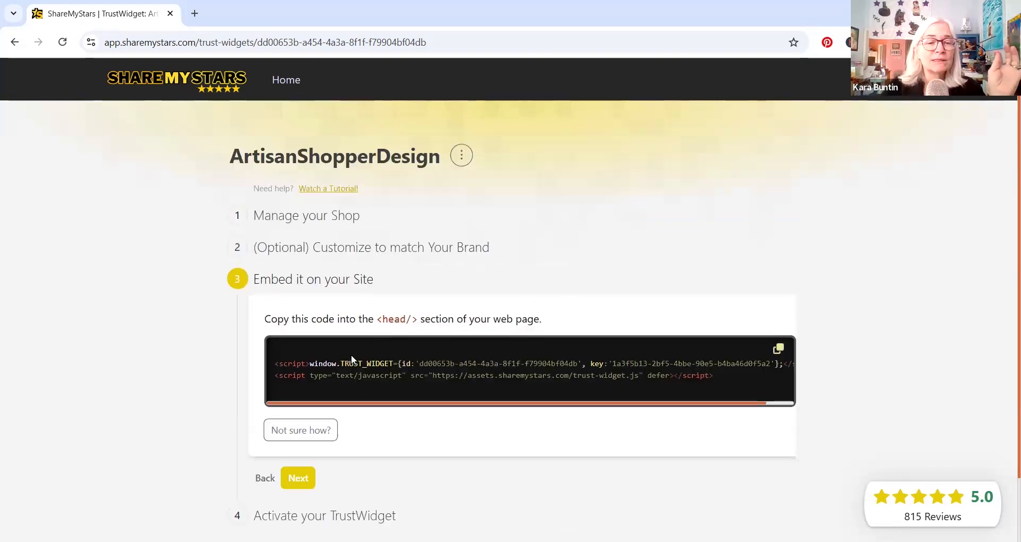
{"action": "left_click", "coordinate": [294, 248]}
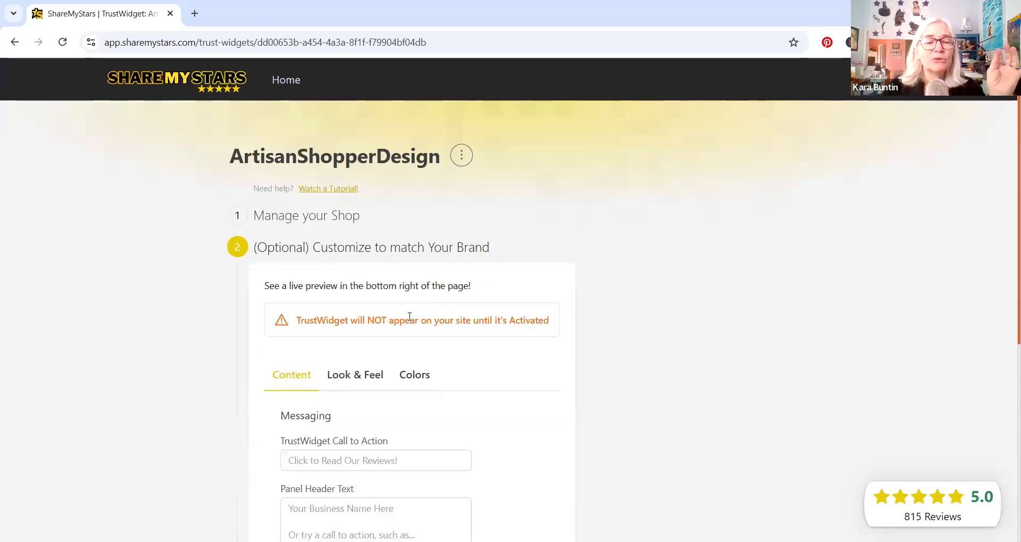
- Examine the TrustWidget's Look & Feel options for location, size, shape, border and glow color
{"action": "scroll", "coordinate": [412, 321], "scroll_direction": "down", "scroll_amount": 3}
{"action": "left_click", "coordinate": [354, 243]}
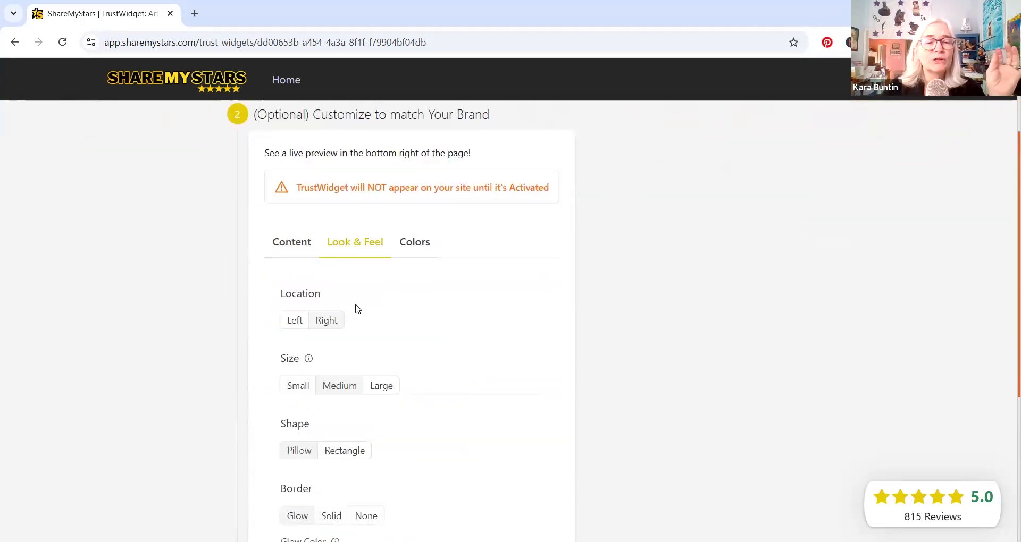
{"action": "scroll", "coordinate": [326, 266], "scroll_direction": "down", "scroll_amount": 3}
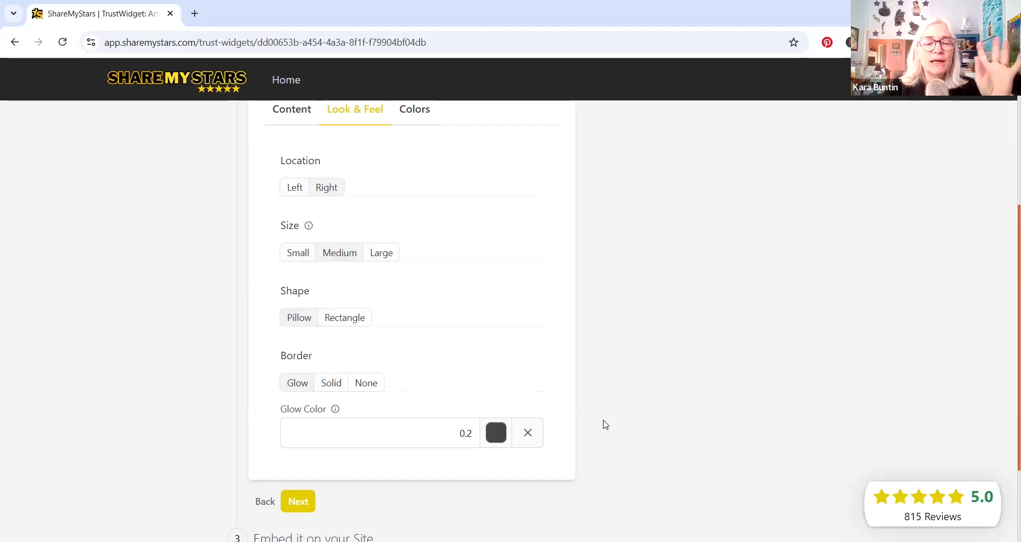
{"action": "scroll", "coordinate": [609, 404], "scroll_direction": "down", "scroll_amount": 2}
{"action": "scroll", "coordinate": [606, 398], "scroll_direction": "up", "scroll_amount": 5}
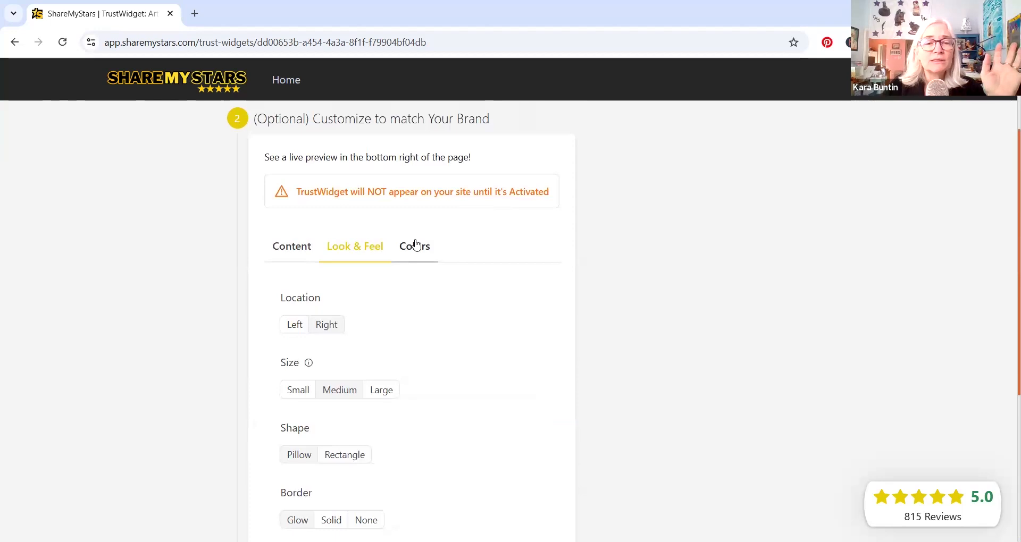
- Enable custom colors for the TrustWidget and review its background, star, rating, verified buyer and date colors
{"action": "left_click", "coordinate": [416, 247]}
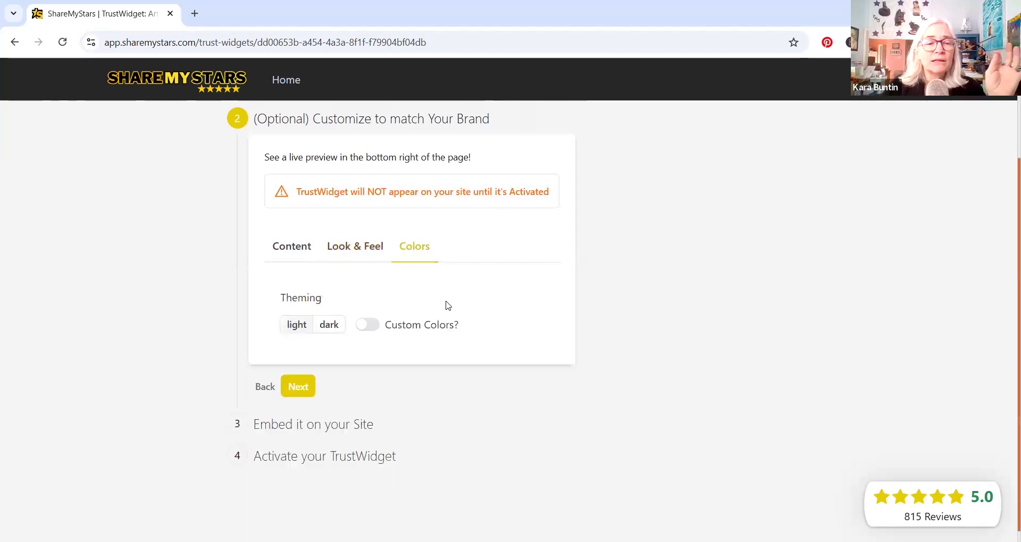
{"action": "left_click", "coordinate": [376, 327]}
{"action": "scroll", "coordinate": [404, 340], "scroll_direction": "down", "scroll_amount": 2}
{"action": "scroll", "coordinate": [404, 341], "scroll_direction": "down", "scroll_amount": 1}
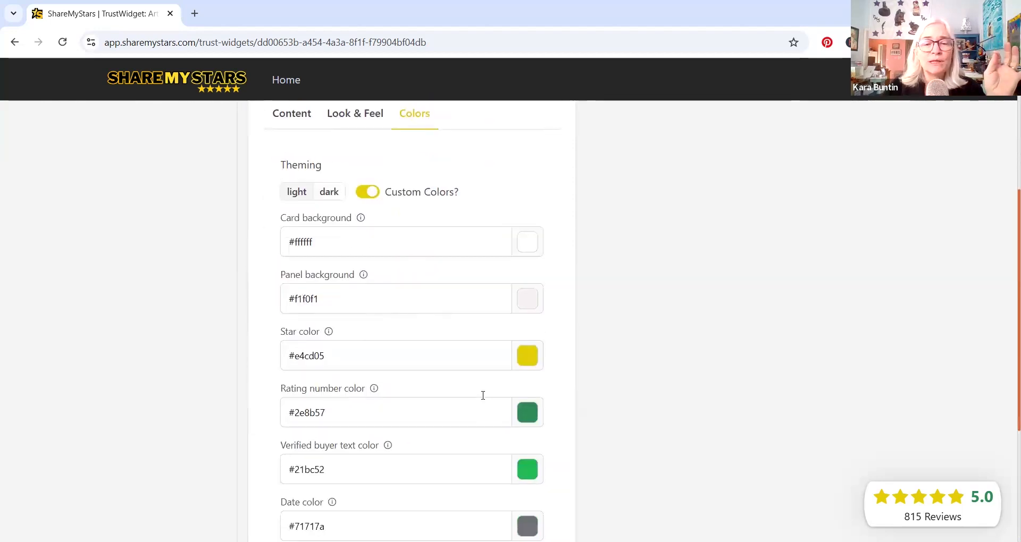
{"action": "scroll", "coordinate": [516, 390], "scroll_direction": "down", "scroll_amount": 2}
{"action": "scroll", "coordinate": [531, 365], "scroll_direction": "up", "scroll_amount": 5}
{"action": "scroll", "coordinate": [468, 298], "scroll_direction": "down", "scroll_amount": 1}
{"action": "scroll", "coordinate": [404, 319], "scroll_direction": "down", "scroll_amount": 6}
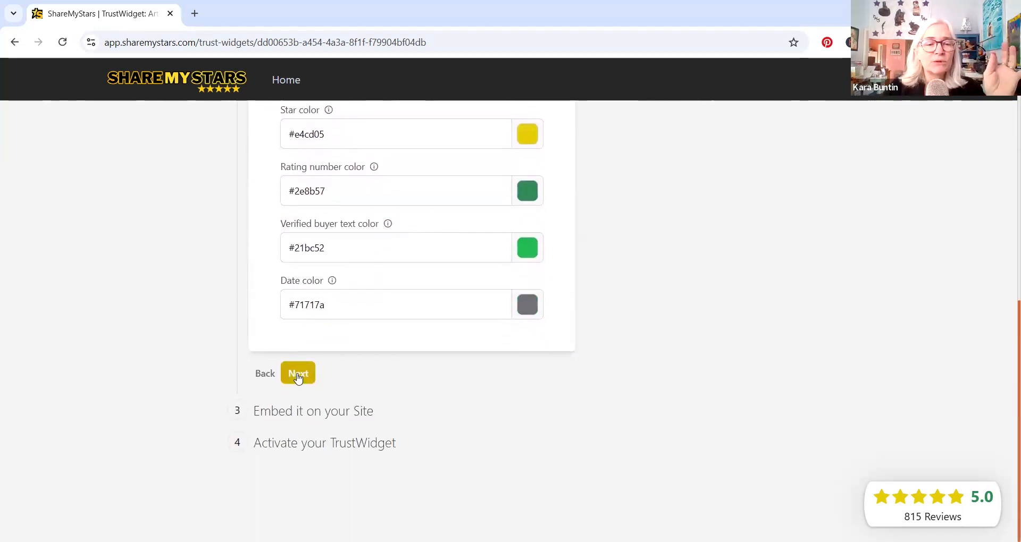
- Continue to the section for embedding the TrustWidget on the site and copy its script code
{"action": "left_click", "coordinate": [296, 372]}
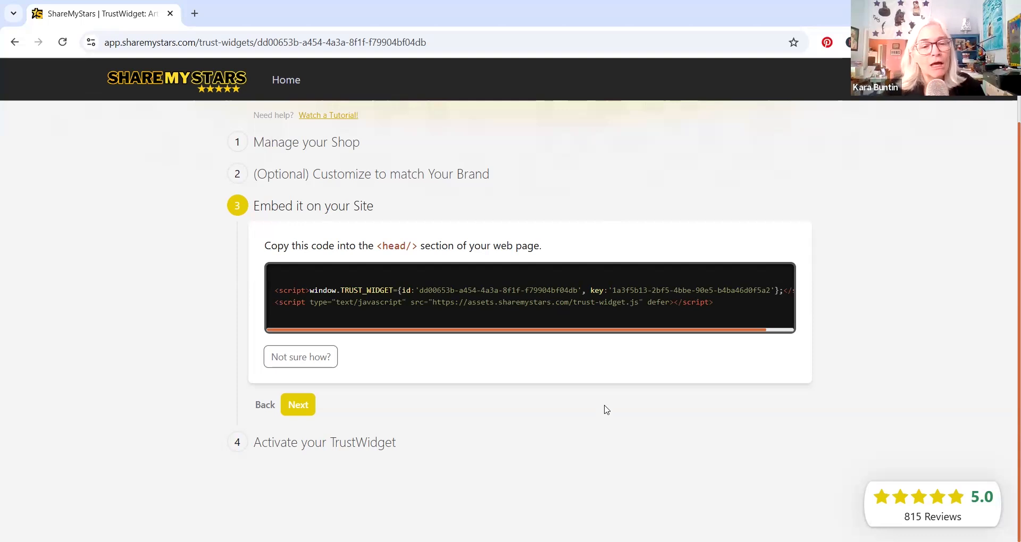
{"action": "left_click", "coordinate": [777, 278]}
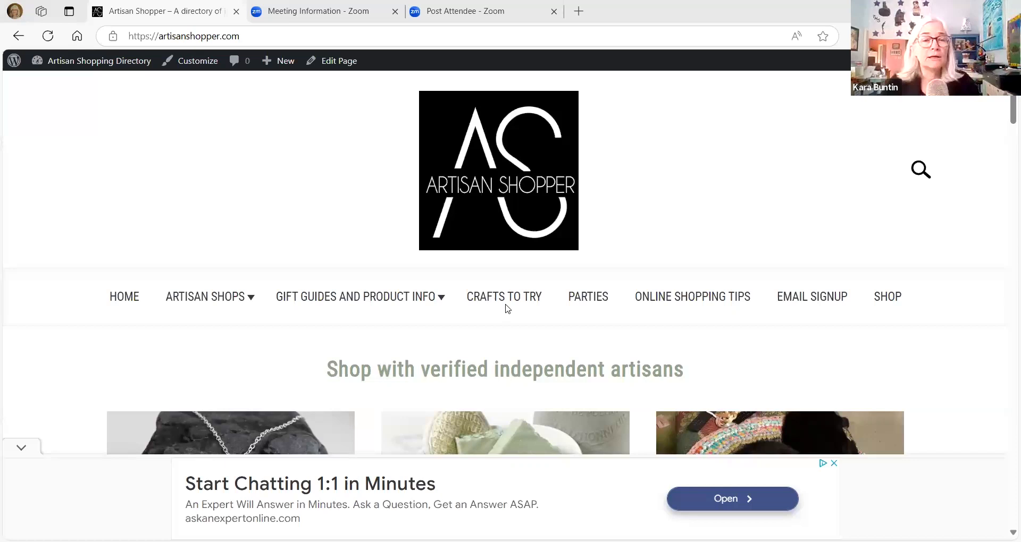
- Switch to the artisanshopper.com WordPress site, enter its dashboard and open the Theme File Editor
{"action": "mouse_move", "coordinate": [67, 62]}
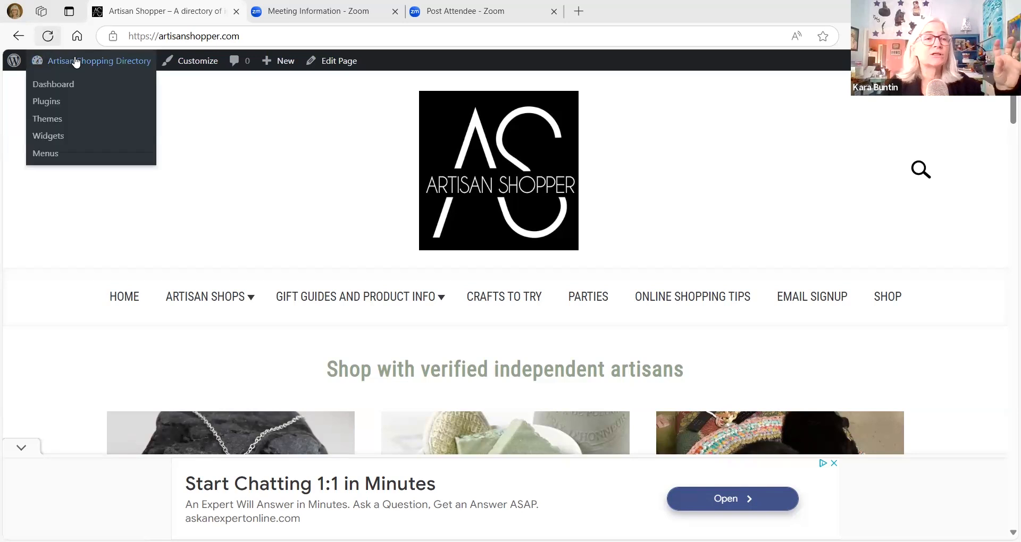
{"action": "left_click", "coordinate": [56, 84]}
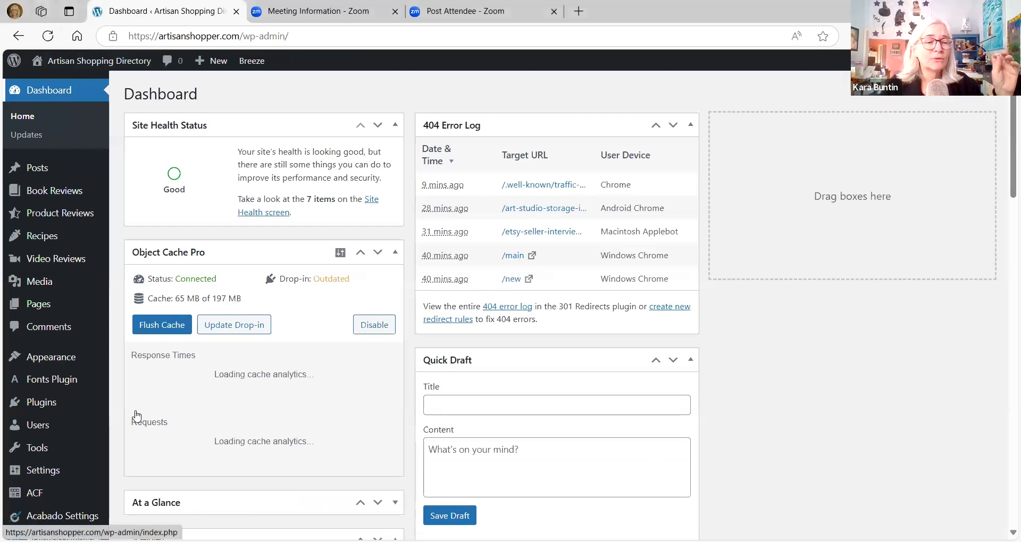
{"action": "scroll", "coordinate": [137, 415], "scroll_direction": "down", "scroll_amount": 2}
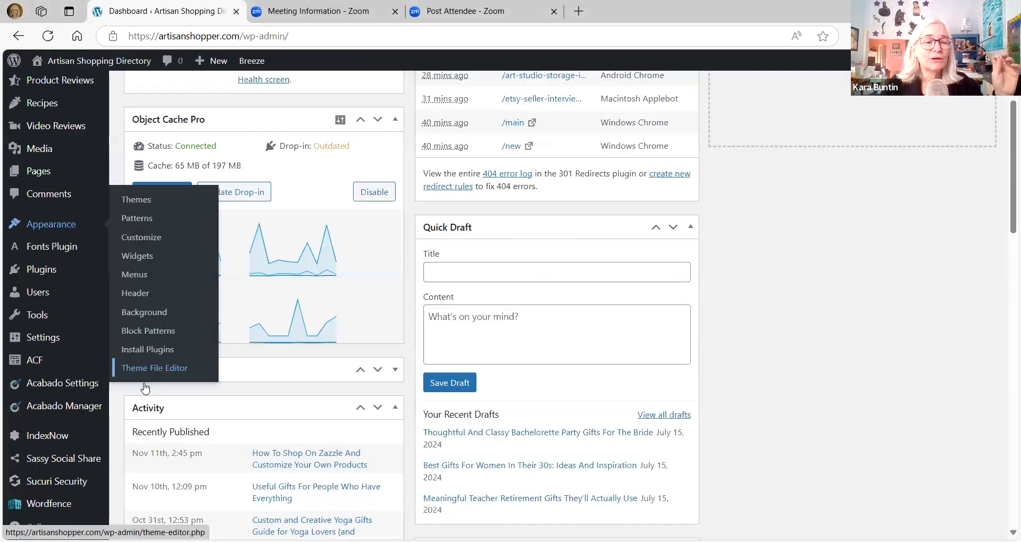
{"action": "left_click", "coordinate": [144, 397]}
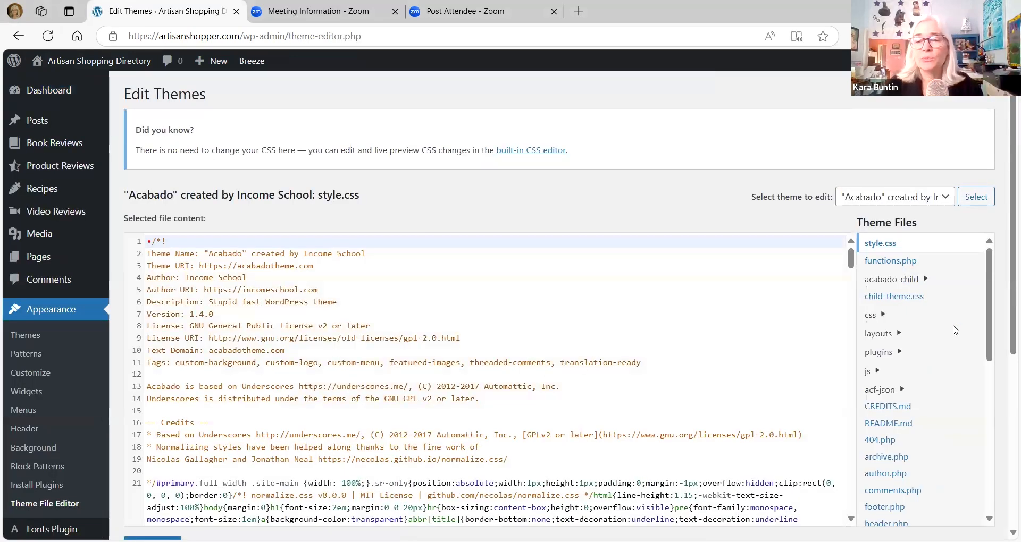
- Open the Acabado theme's header.php file and look through the code in its head section
{"action": "scroll", "coordinate": [957, 353], "scroll_direction": "down", "scroll_amount": 2}
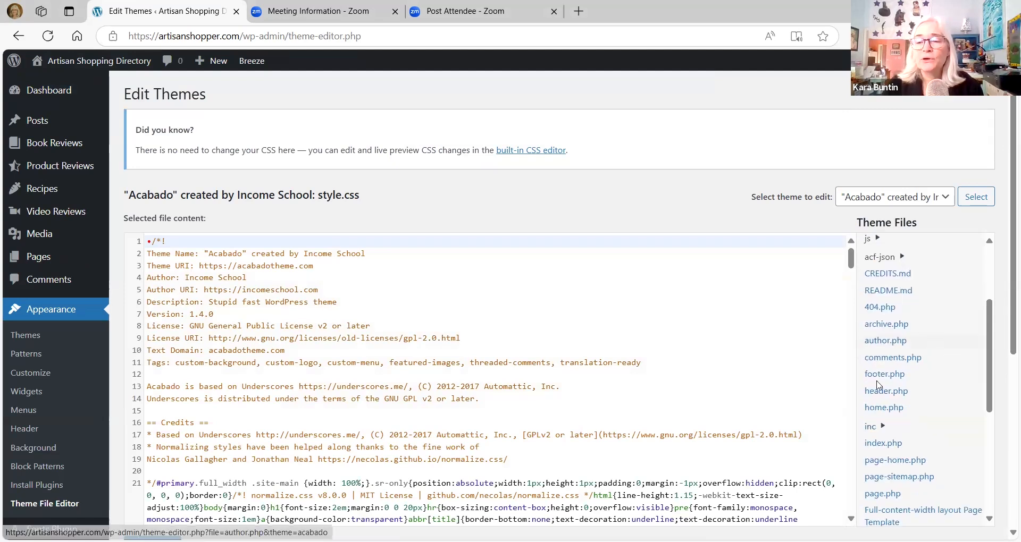
{"action": "left_click", "coordinate": [892, 393]}
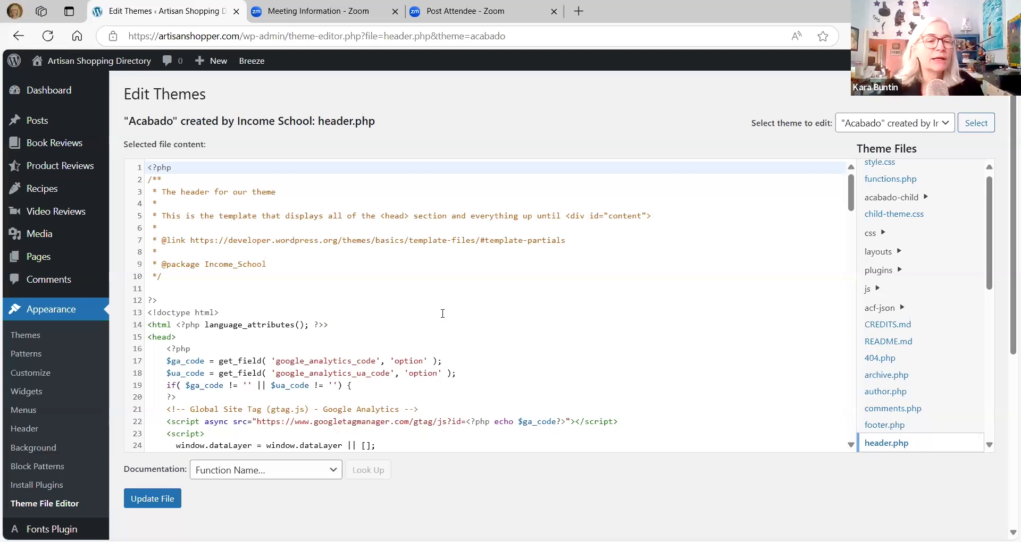
{"action": "scroll", "coordinate": [442, 313], "scroll_direction": "down", "scroll_amount": 5}
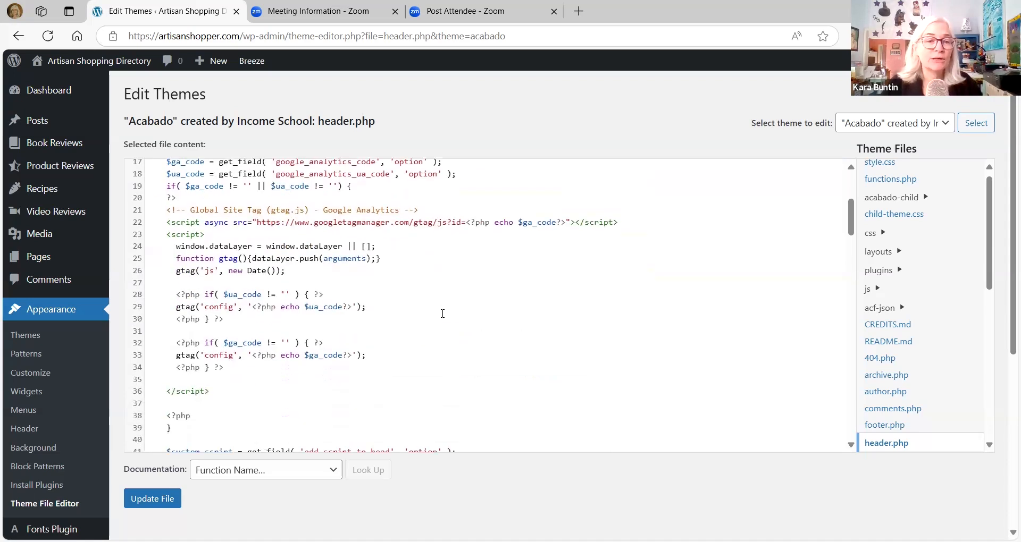
- Paste the copied TrustWidget script just above the closing head tag in header.php and update the file
{"action": "scroll", "coordinate": [434, 313], "scroll_direction": "up", "scroll_amount": 2}
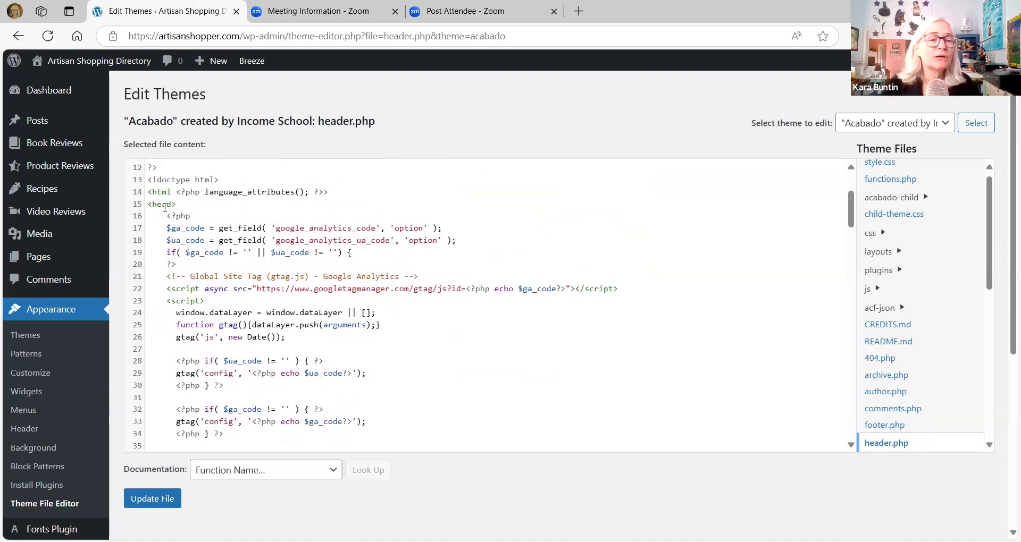
{"action": "scroll", "coordinate": [230, 278], "scroll_direction": "down", "scroll_amount": 7}
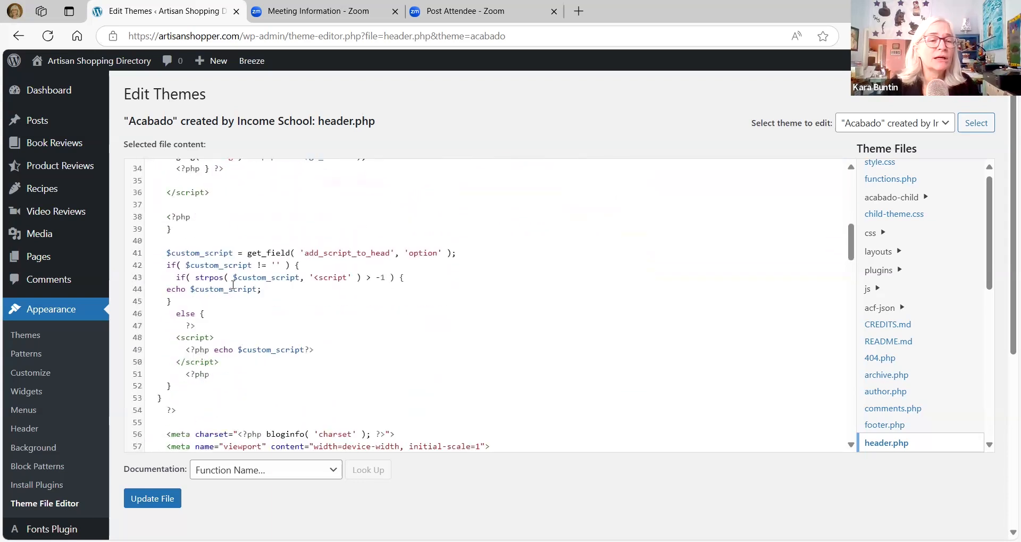
{"action": "scroll", "coordinate": [208, 300], "scroll_direction": "down", "scroll_amount": 6}
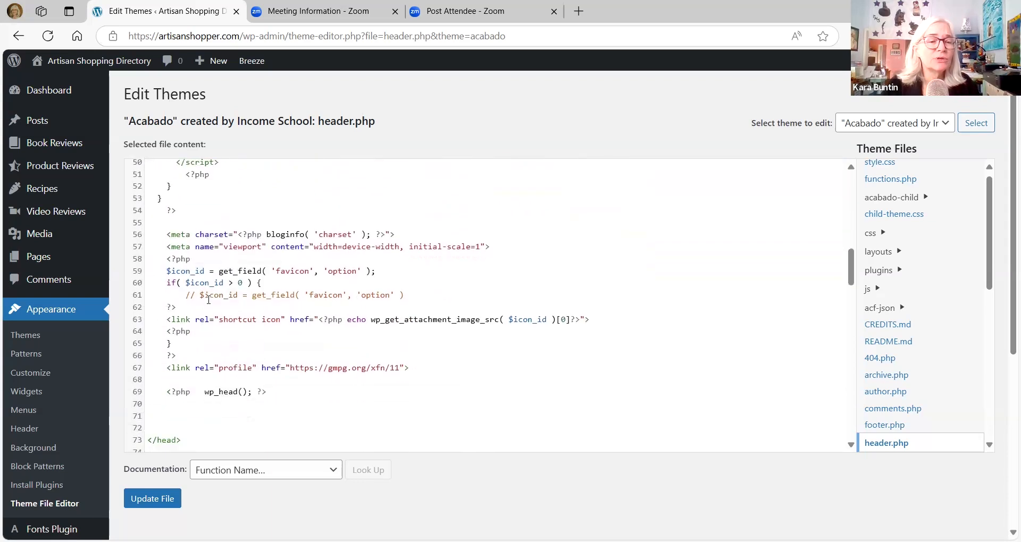
{"action": "scroll", "coordinate": [209, 300], "scroll_direction": "down", "scroll_amount": 1}
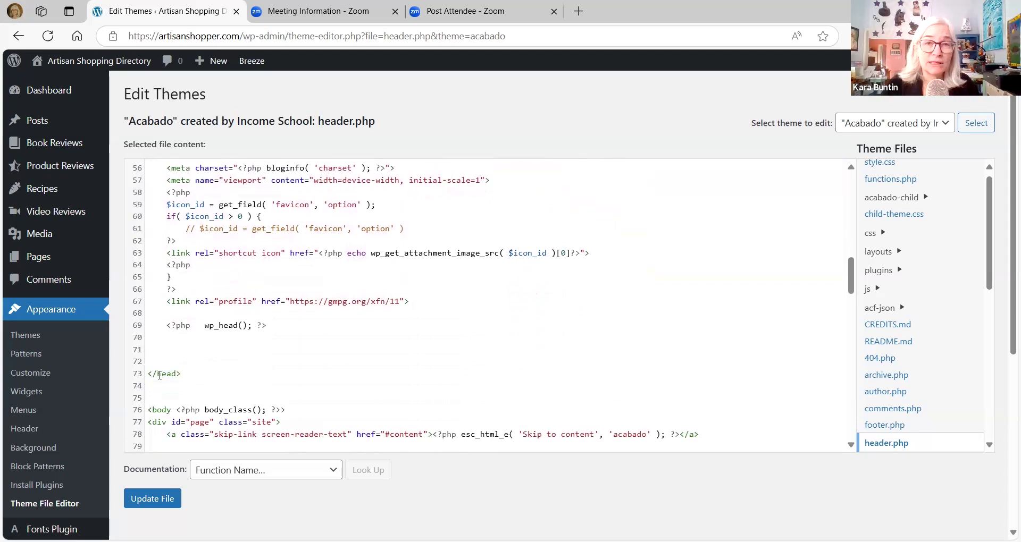
{"action": "left_click", "coordinate": [152, 348]}
{"action": "right_click", "coordinate": [153, 349]}
{"action": "left_click", "coordinate": [194, 219]}
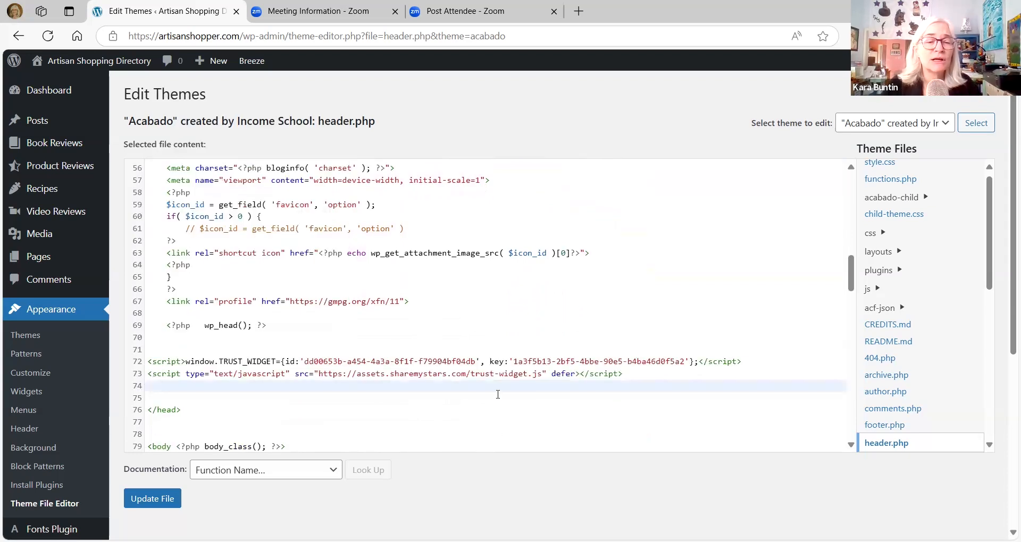
{"action": "scroll", "coordinate": [448, 425], "scroll_direction": "down", "scroll_amount": 4}
{"action": "left_click", "coordinate": [153, 500]}
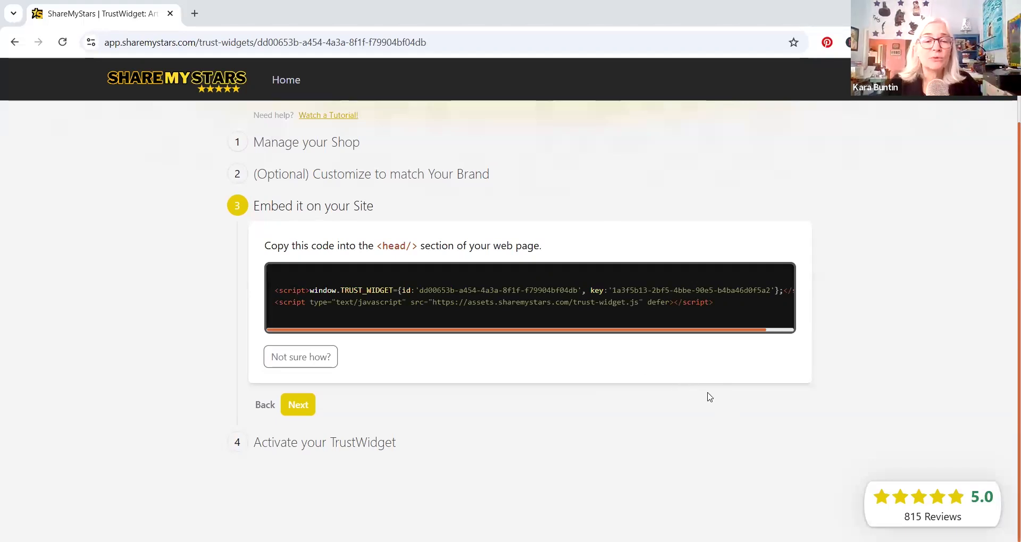
- Return to ShareMyStars, continue to activating the TrustWidget and start the trial of the $19 monthly plan
{"action": "left_click", "coordinate": [299, 406]}
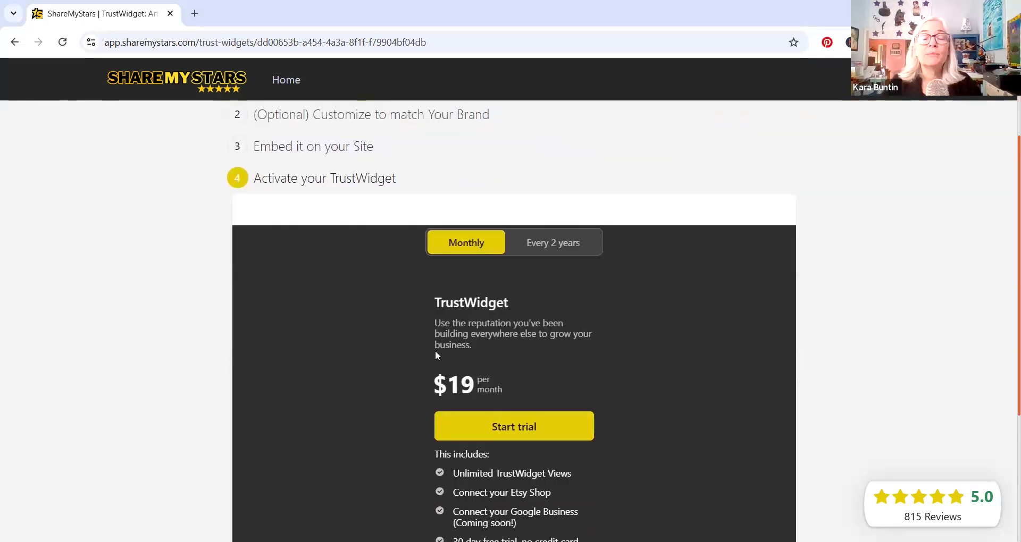
{"action": "scroll", "coordinate": [369, 349], "scroll_direction": "down", "scroll_amount": 3}
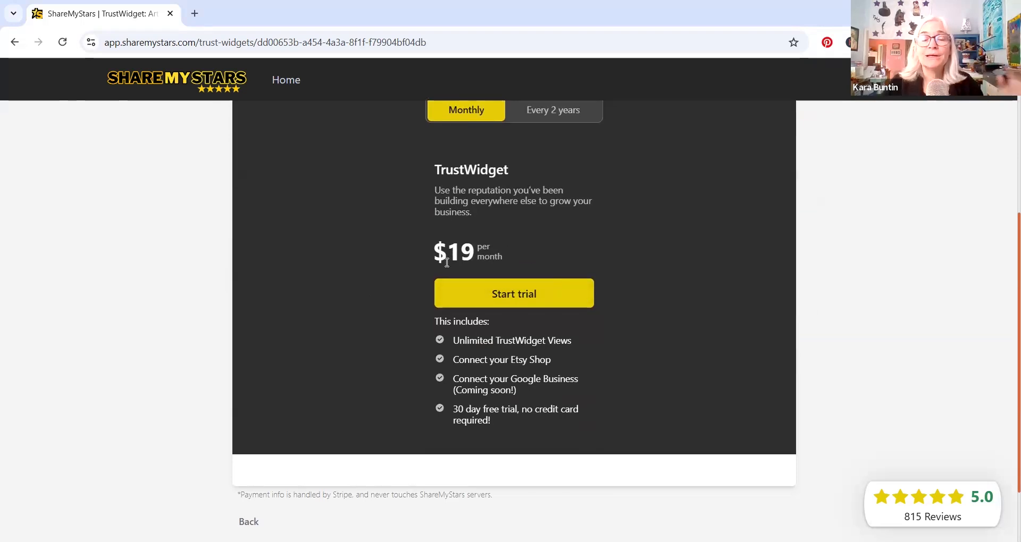
{"action": "left_click", "coordinate": [509, 297]}
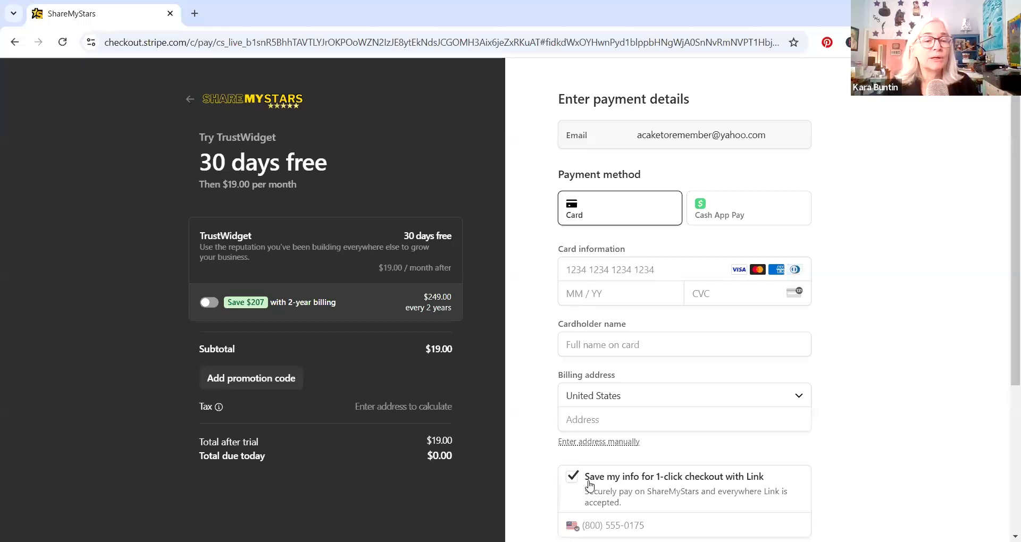
- Enter the creator's promotion code on the TrustWidget checkout page and apply it
{"action": "left_click", "coordinate": [248, 378]}
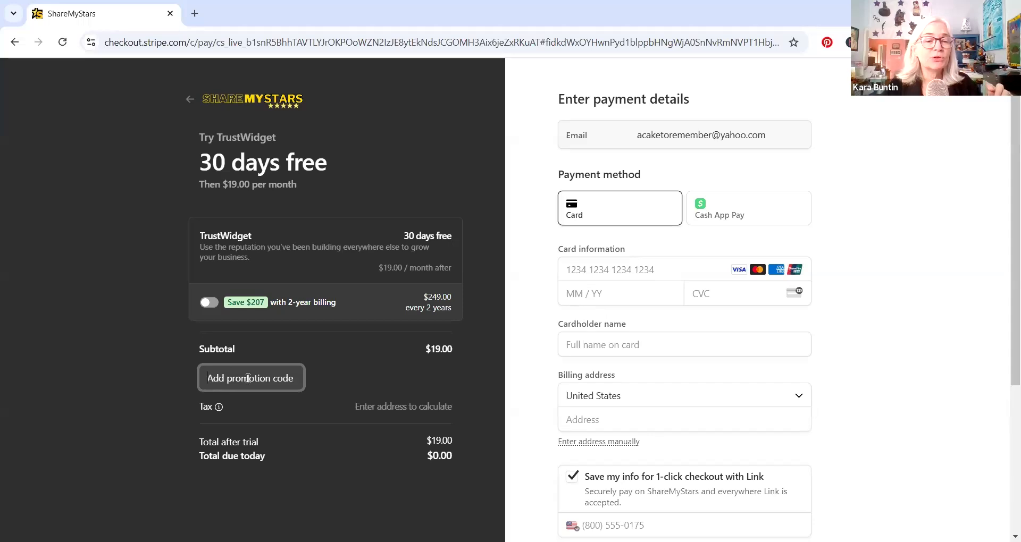
{"action": "type", "text": "K"}
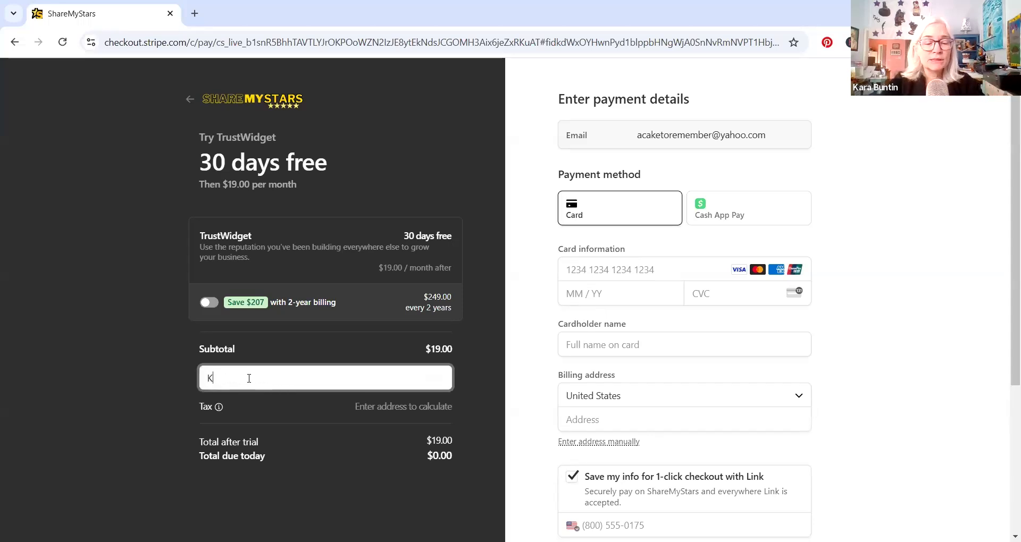
{"action": "type", "text": "ARA5"}
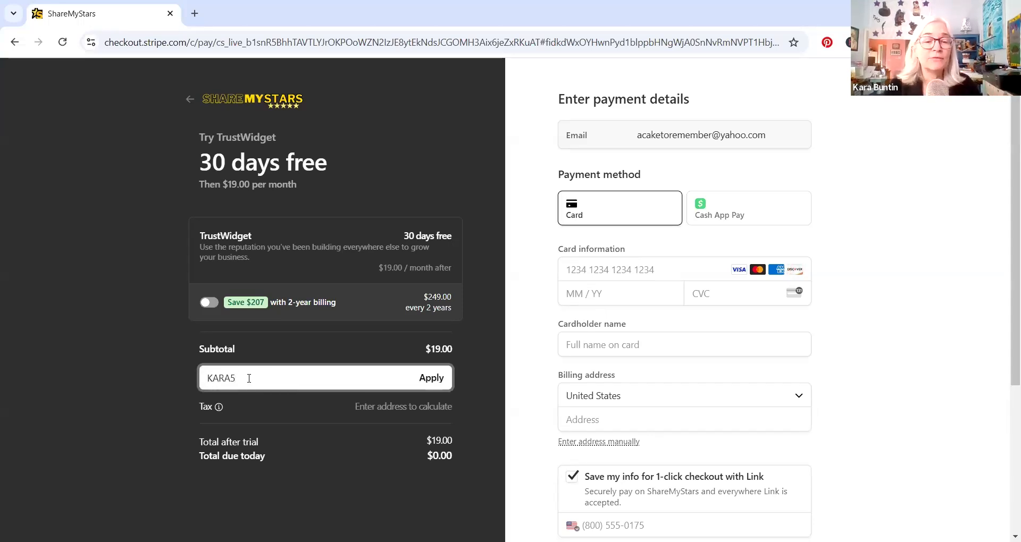
{"action": "left_click", "coordinate": [431, 378]}
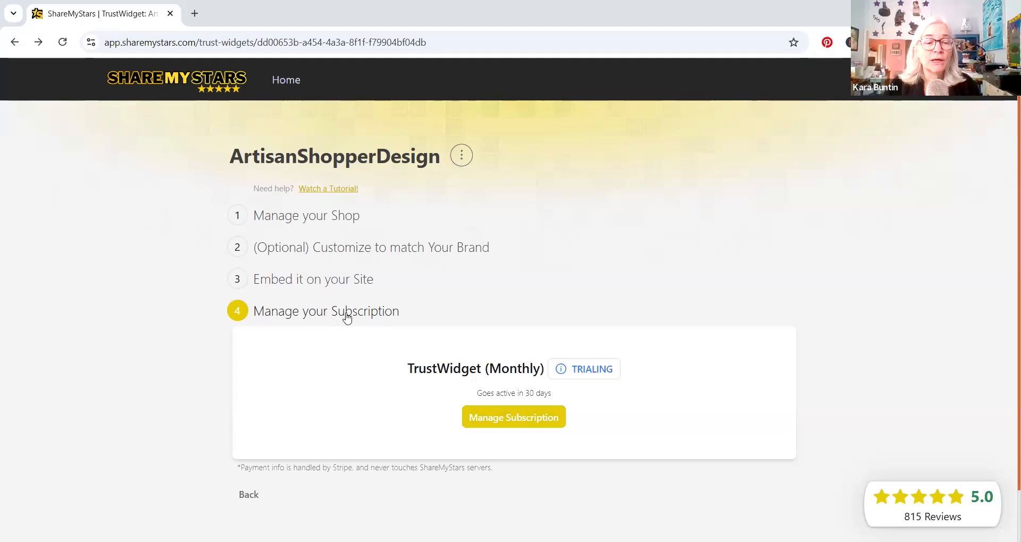
- Switch back to the WordPress site, visit its live home page and collapse the ad banner covering the TrustWidget
{"action": "scroll", "coordinate": [551, 306], "scroll_direction": "down", "scroll_amount": 1}
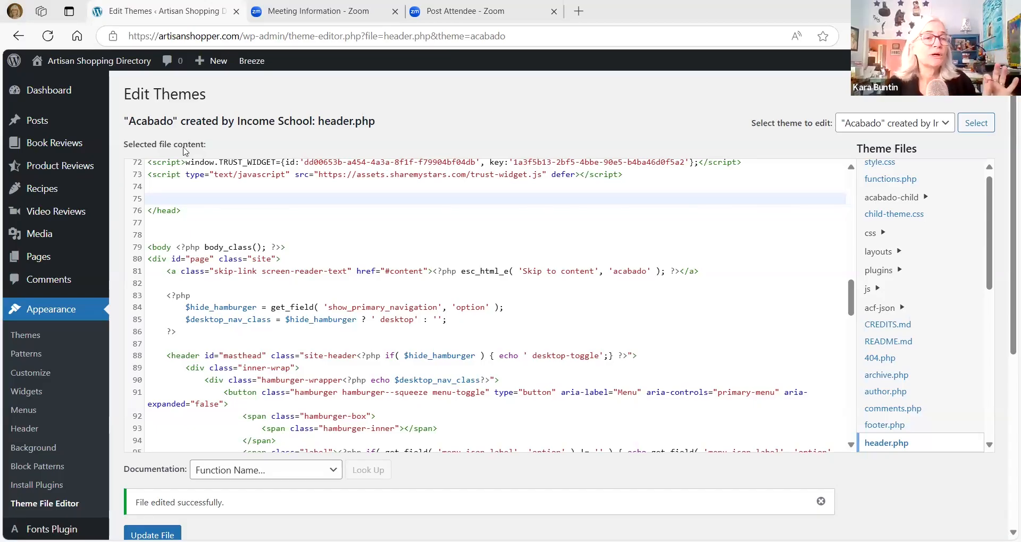
{"action": "mouse_move", "coordinate": [75, 60]}
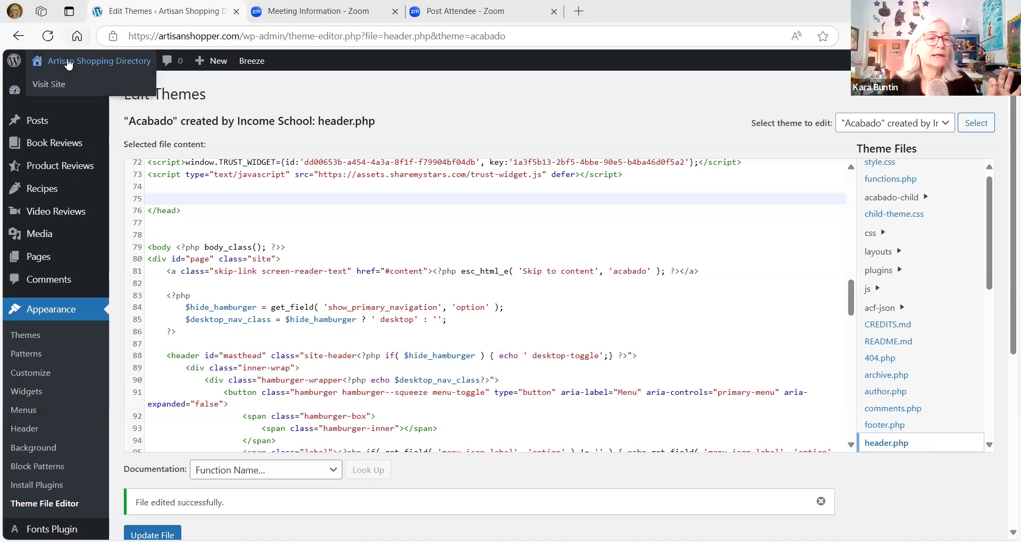
{"action": "left_click", "coordinate": [55, 92]}
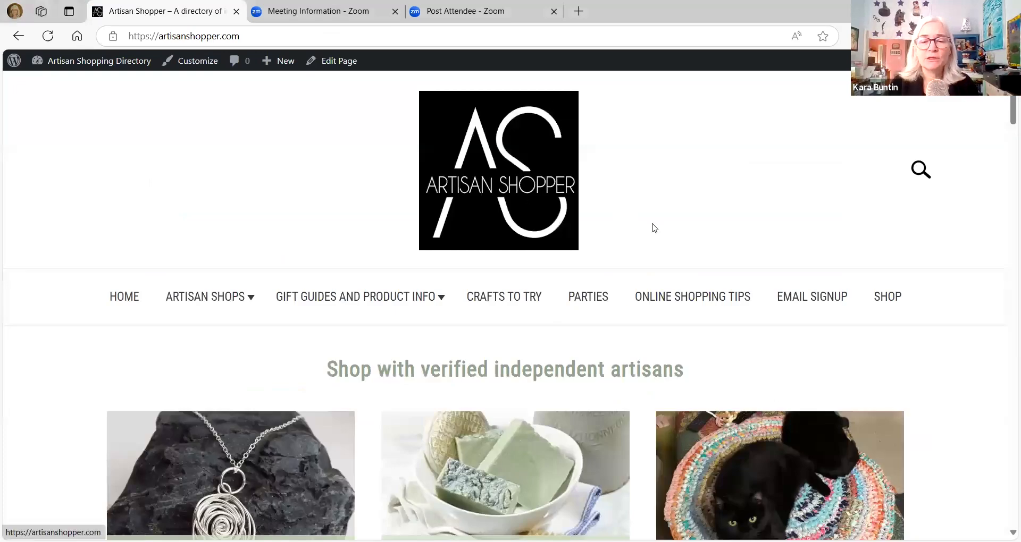
{"action": "left_click", "coordinate": [23, 448]}
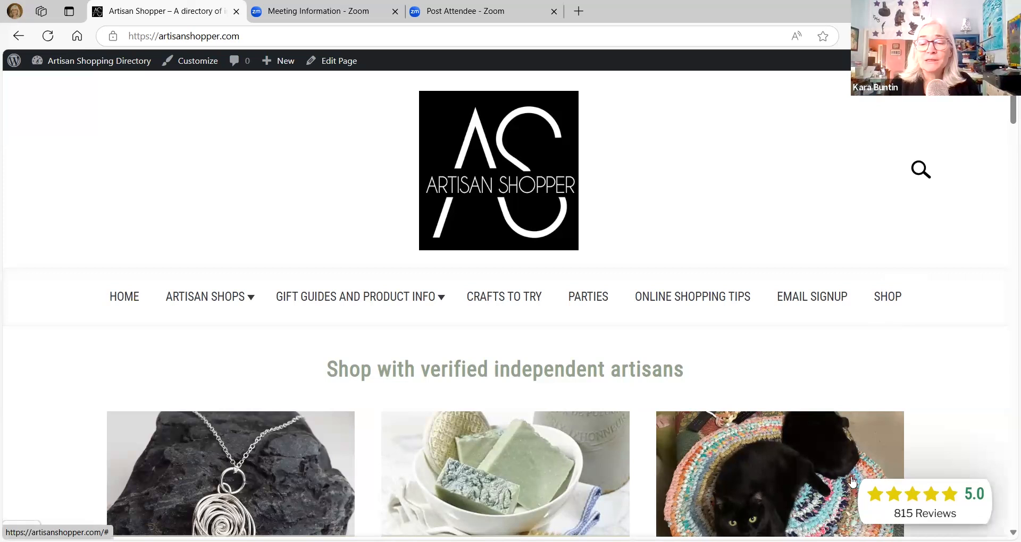
- Open the TrustWidget's review list on the home page, browse the Etsy reviews and close the list
{"action": "left_click", "coordinate": [945, 500]}
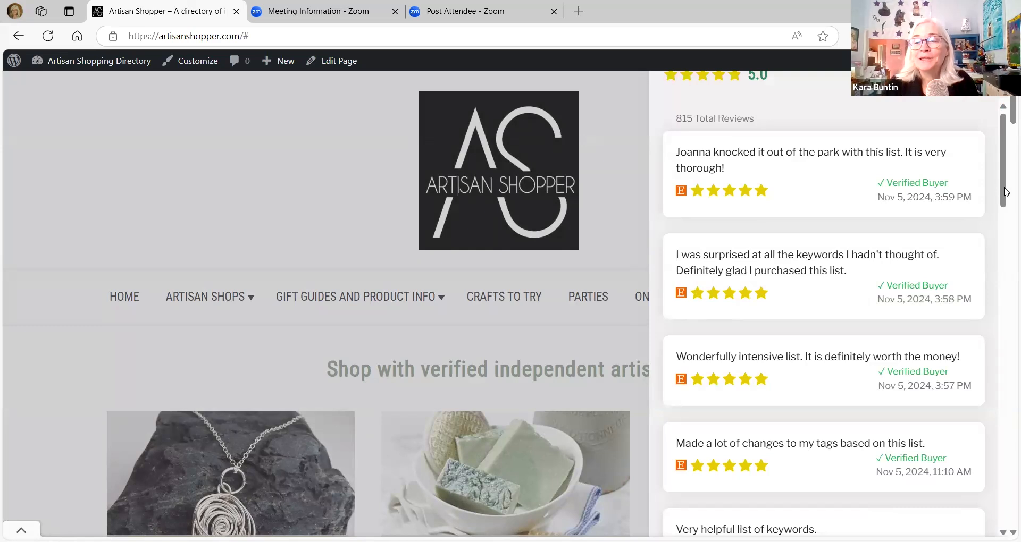
{"action": "left_click_drag", "start_coordinate": [1005, 197], "coordinate": [1006, 398]}
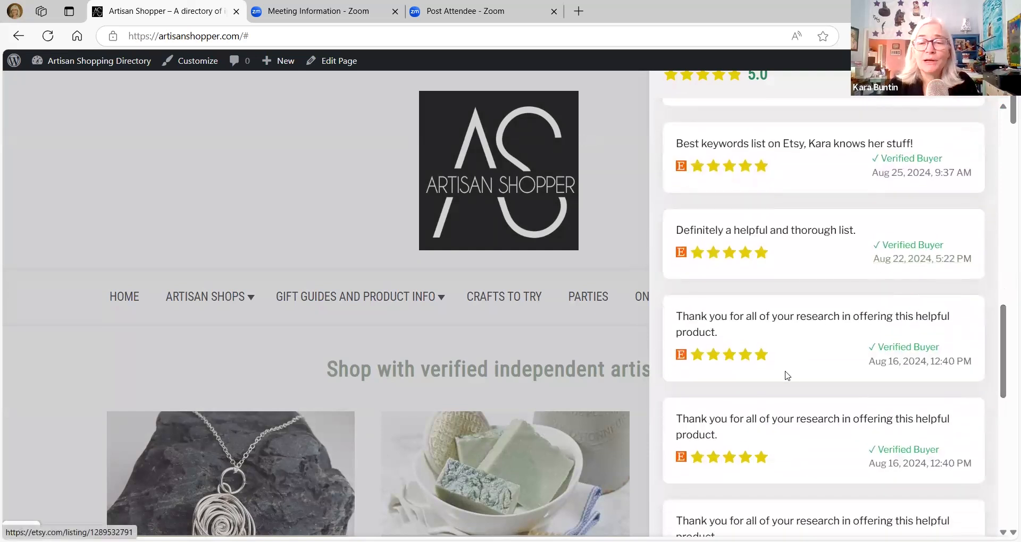
{"action": "scroll", "coordinate": [798, 339], "scroll_direction": "down", "scroll_amount": 2}
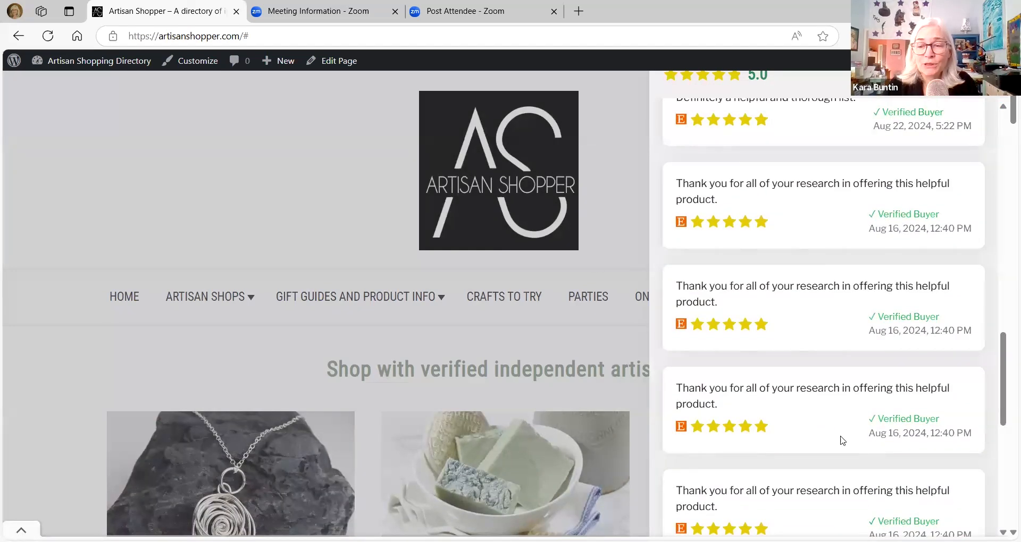
{"action": "scroll", "coordinate": [914, 229], "scroll_direction": "up", "scroll_amount": 10}
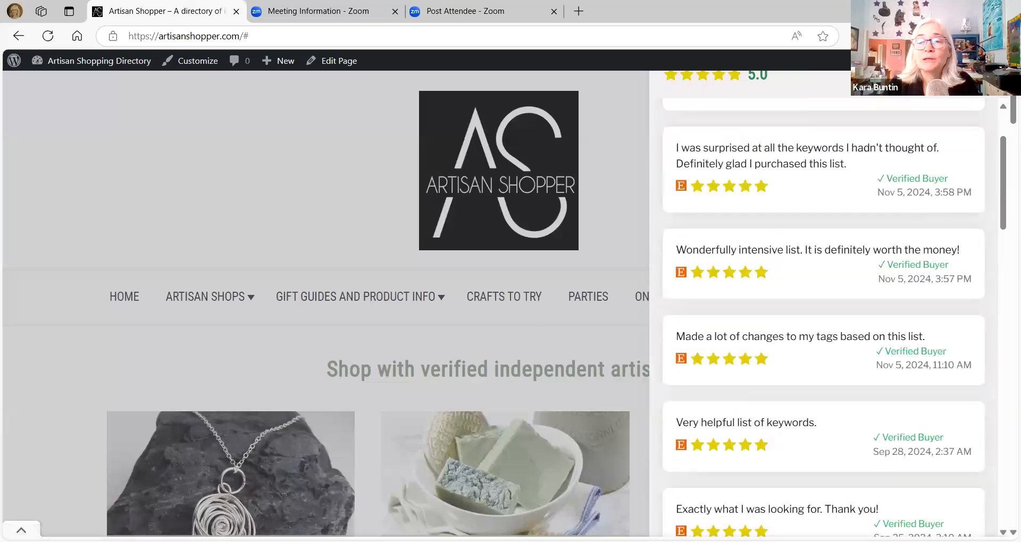
{"action": "left_click", "coordinate": [982, 80]}
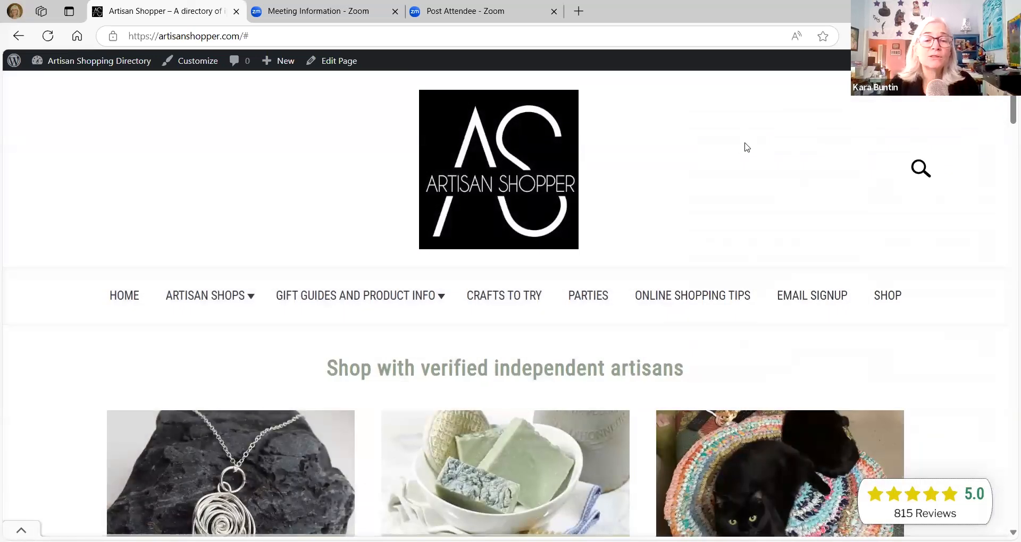
- Look through the home page's shop categories and blog section to check the TrustWidget's placement over the content
{"action": "scroll", "coordinate": [746, 147], "scroll_direction": "down", "scroll_amount": 3}
{"action": "scroll", "coordinate": [746, 149], "scroll_direction": "down", "scroll_amount": 4}
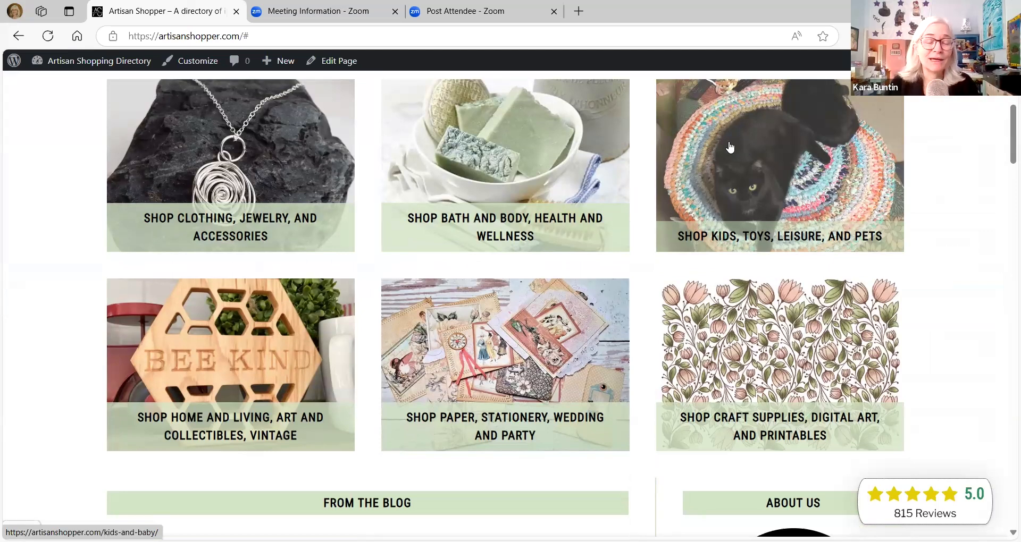
{"action": "scroll", "coordinate": [784, 235], "scroll_direction": "down", "scroll_amount": 3}
{"action": "scroll", "coordinate": [958, 318], "scroll_direction": "up", "scroll_amount": 3}
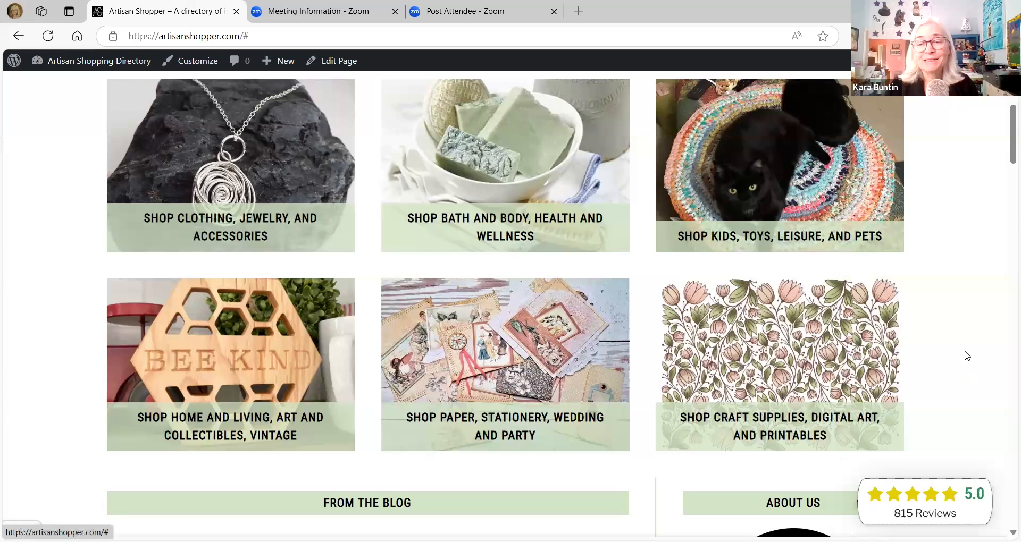
{"action": "scroll", "coordinate": [966, 356], "scroll_direction": "up", "scroll_amount": 6}
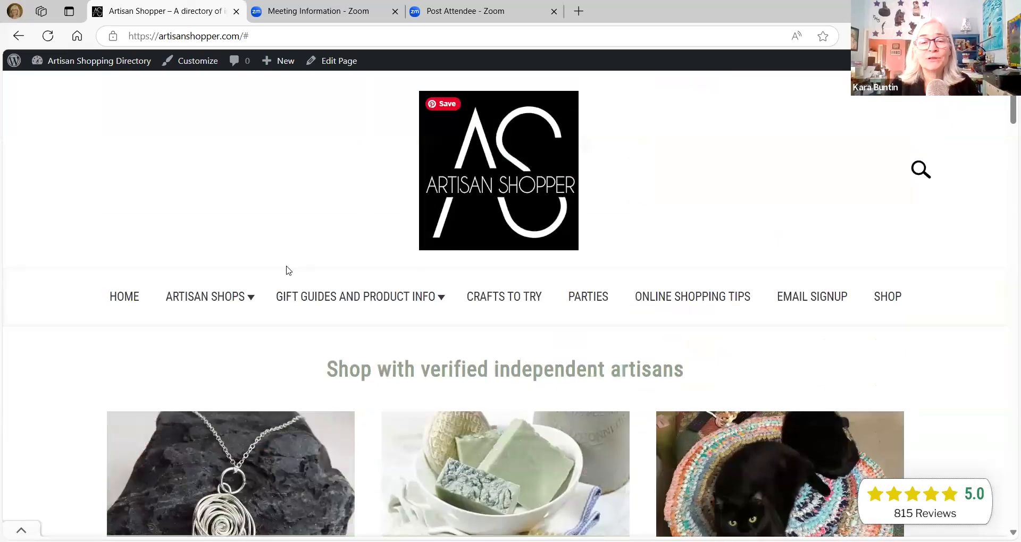
{"action": "scroll", "coordinate": [686, 228], "scroll_direction": "down", "scroll_amount": 3}
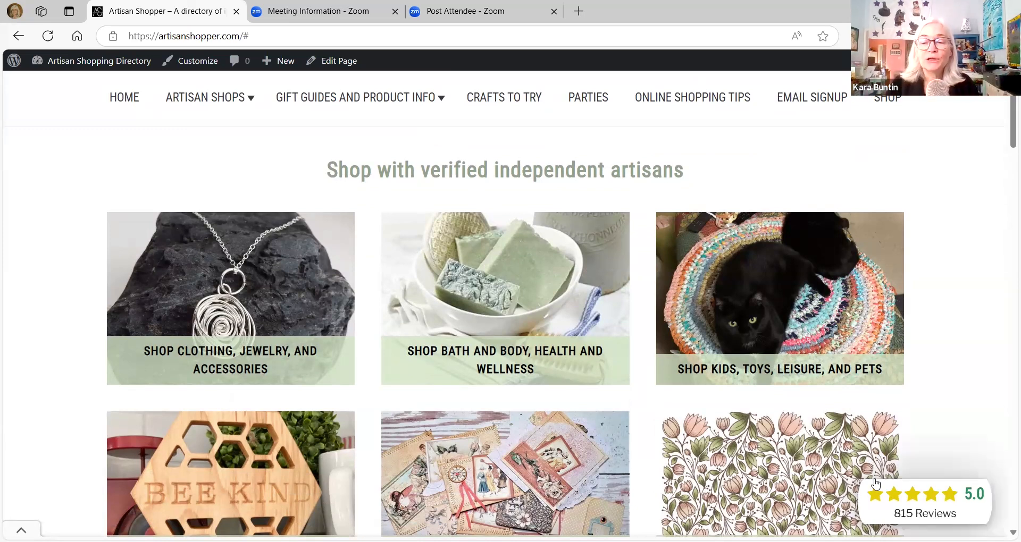
{"action": "scroll", "coordinate": [379, 357], "scroll_direction": "down", "scroll_amount": 9}
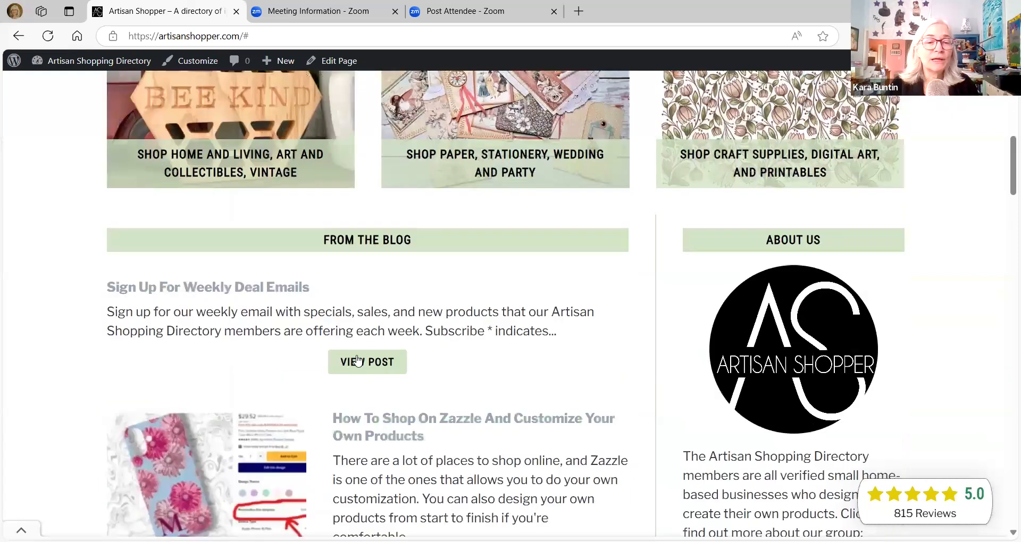
- Check the TrustWidget on the Zazzle shopping post, the Gift Guides and Product Info category and the Useful Gifts For People Who Have Everything post
{"action": "left_click", "coordinate": [361, 359]}
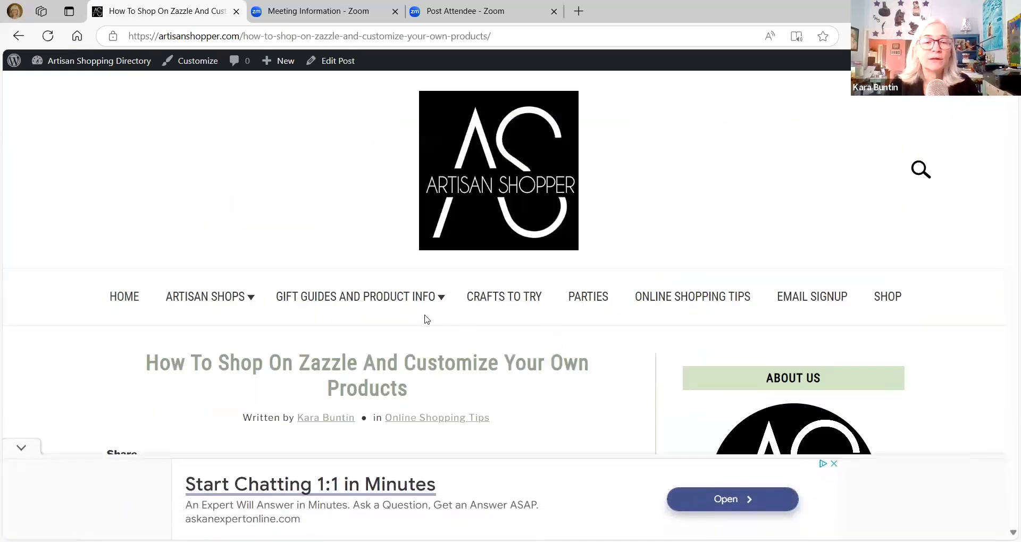
{"action": "left_click", "coordinate": [394, 303]}
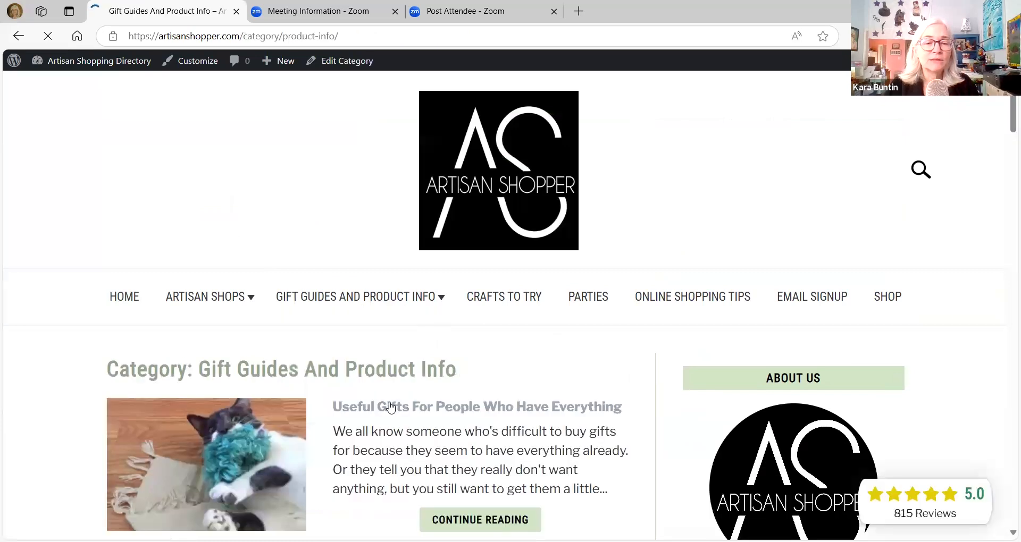
{"action": "left_click", "coordinate": [565, 375]}
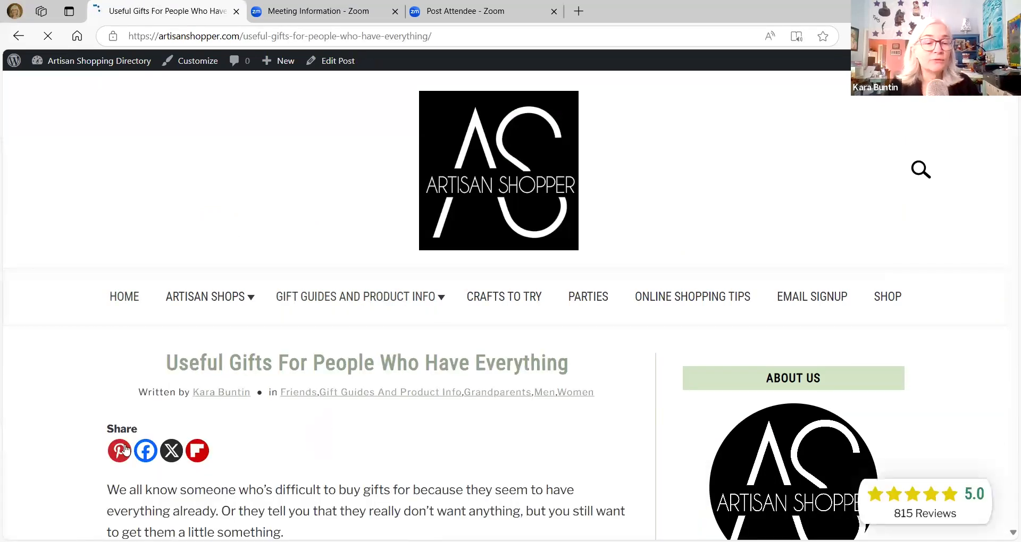